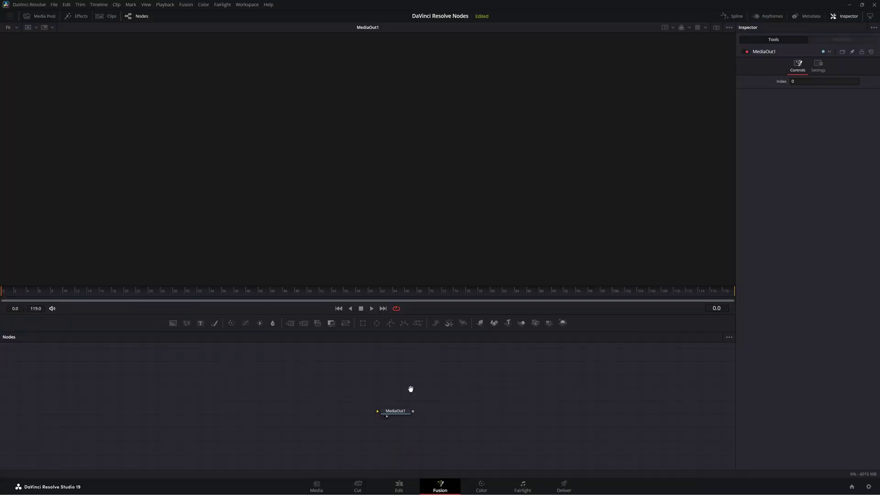
Step: Drag a Polygon mask node into the graph and position Polygon1 just above MediaOut1
drag(411, 391, 384, 385)
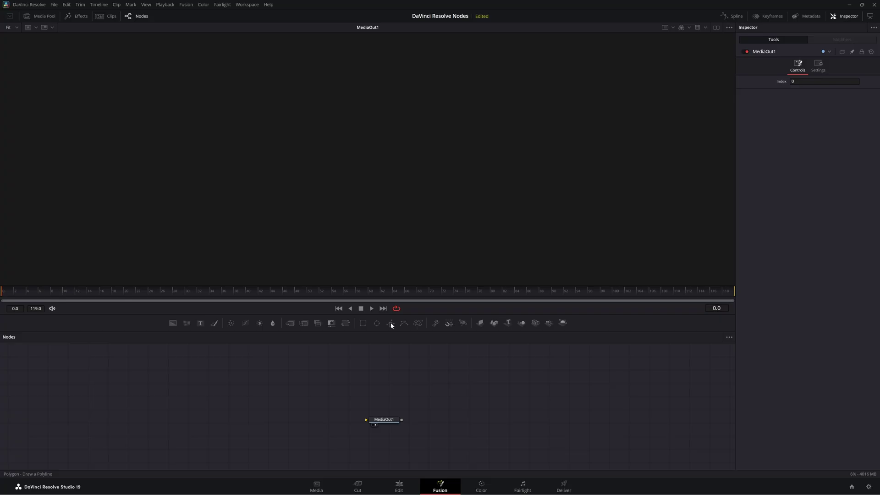
drag(391, 323, 359, 360)
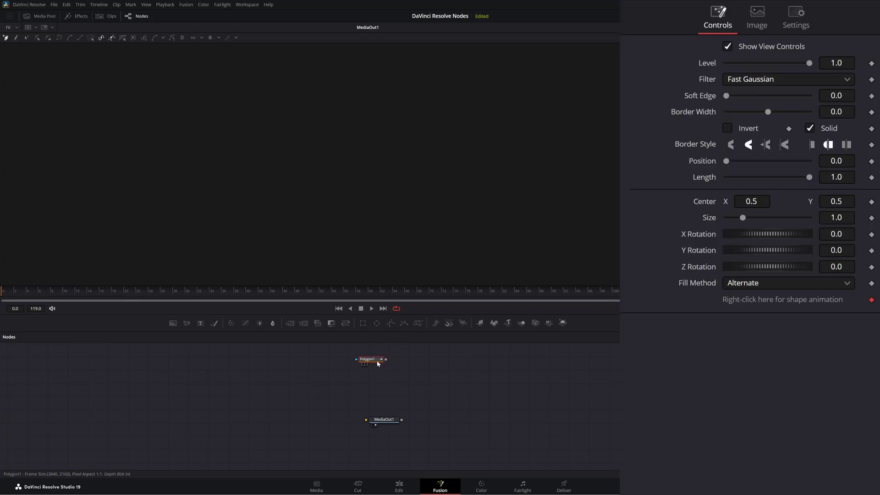
mouse_move(373, 360)
drag(374, 360, 383, 367)
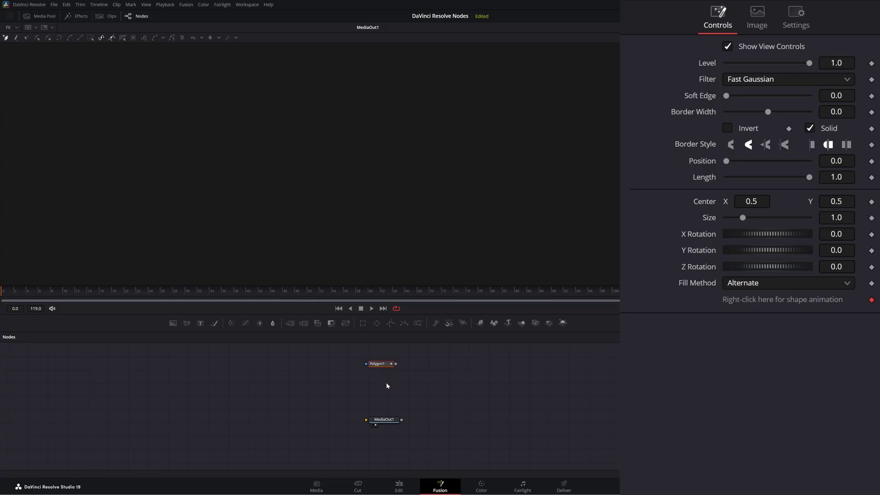
Step: Add an sPolygon node through the Shift+Space tool search using 'spo'
click(414, 396)
key(shift+space)
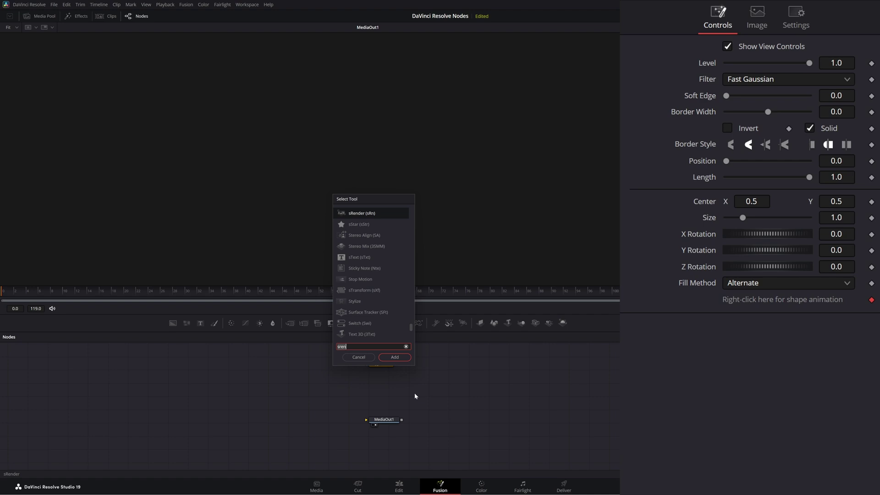
text(spo)
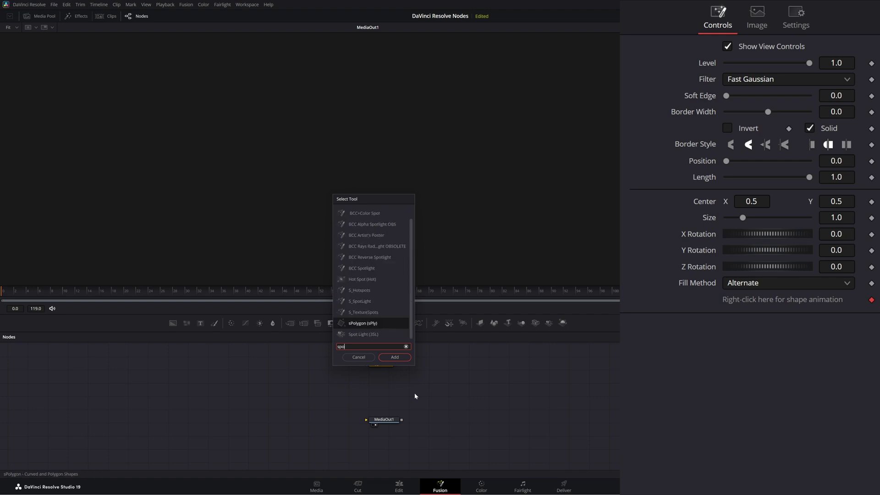
key(Return)
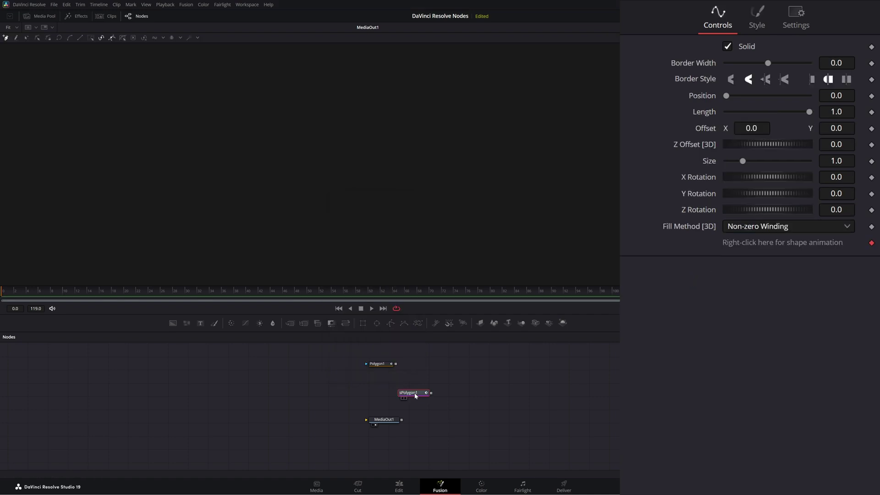
Step: Move sPolygon1 to the lower left, keep Polygon1 above MediaOut1, and select Polygon1
drag(415, 396, 266, 422)
drag(381, 363, 392, 363)
mouse_move(265, 420)
mouse_down()
mouse_move(267, 411)
mouse_move(275, 425)
mouse_up()
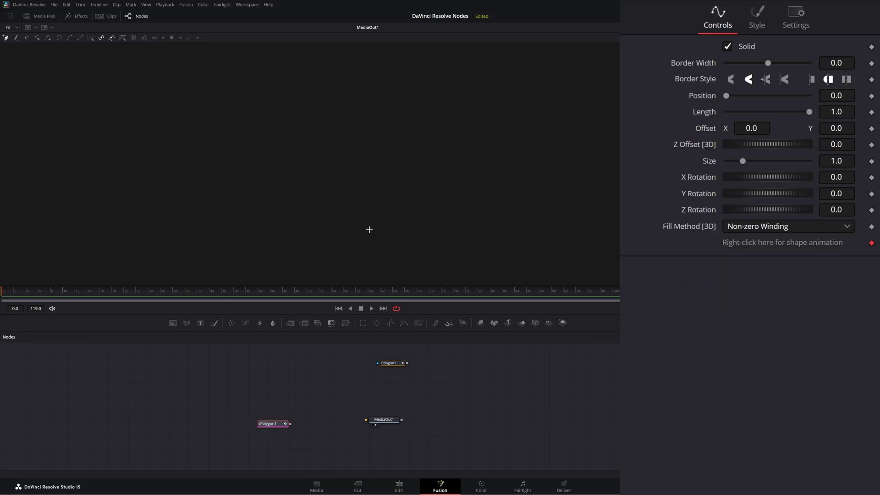
drag(392, 367, 386, 365)
click(386, 365)
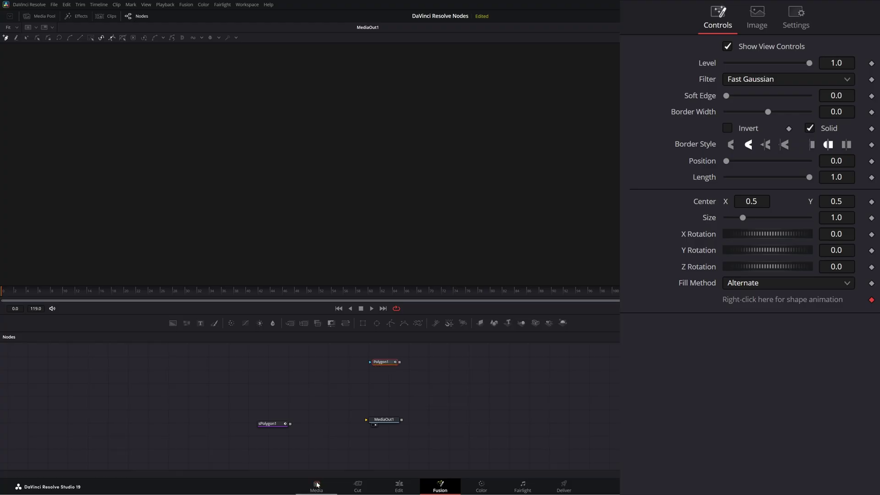
Step: Drag the high-fashion portrait clip from the Videos folder into the Nodes panel as MediaIn1
mouse_move(298, 493)
click(118, 489)
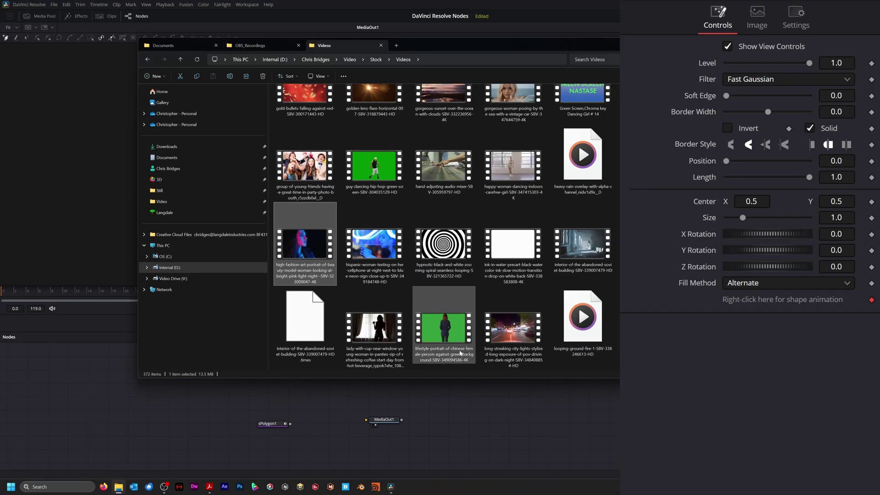
drag(303, 250, 369, 423)
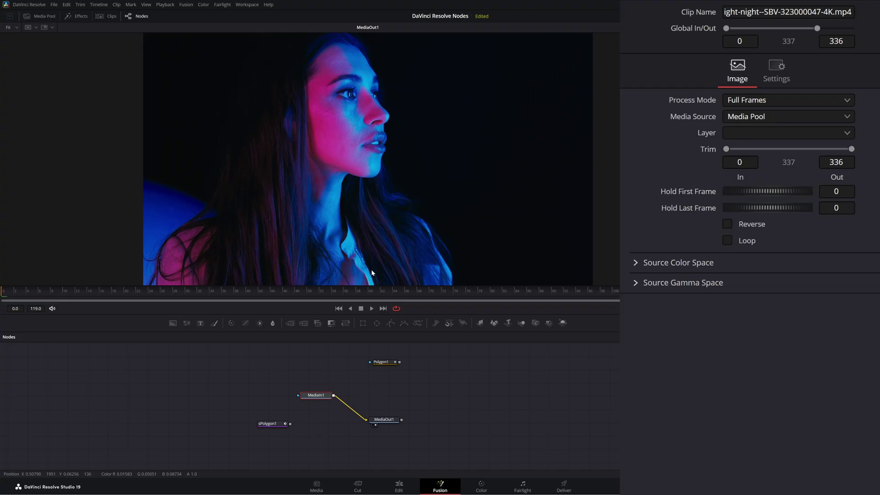
Step: Place Polygon1 above MediaIn1 and line up new Rectangle1, Ellipse1 and BSpline1 mask nodes
drag(385, 364, 309, 359)
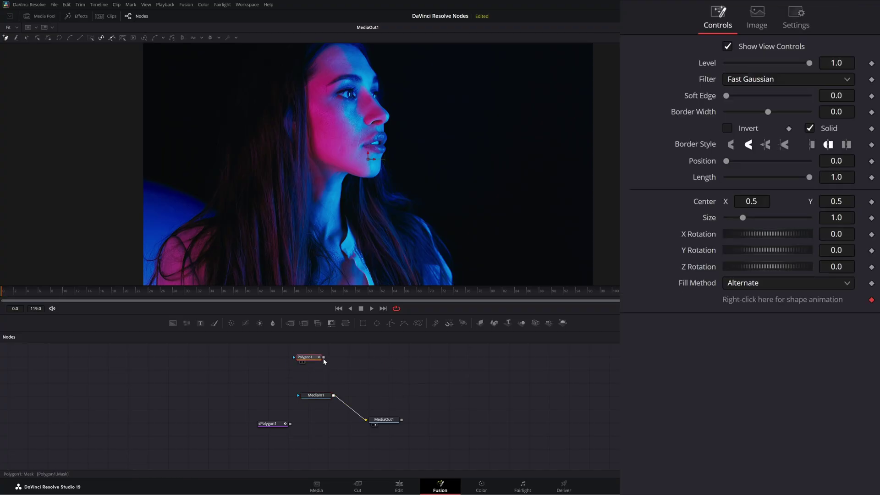
click(363, 323)
drag(398, 362, 409, 360)
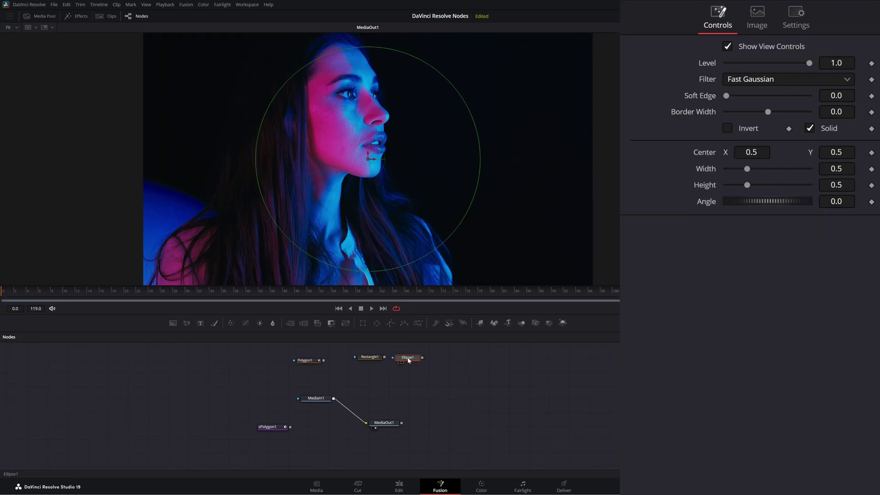
drag(405, 327, 448, 362)
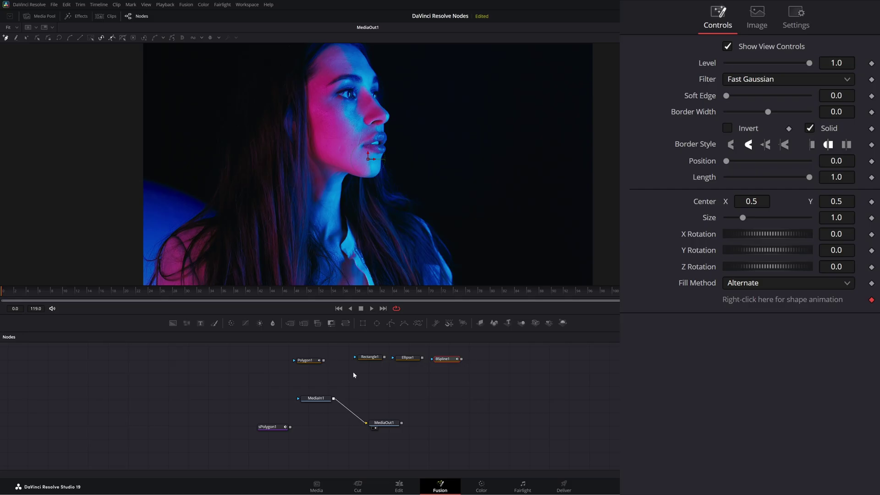
drag(360, 371, 518, 358)
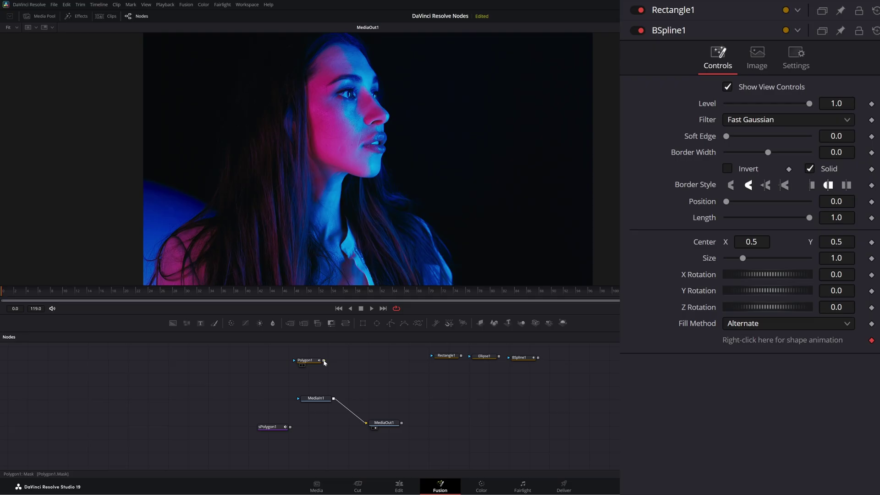
Step: Wire Polygon1 to MediaIn1's mask input and draw a closed polygon around the lower face
drag(324, 362, 316, 397)
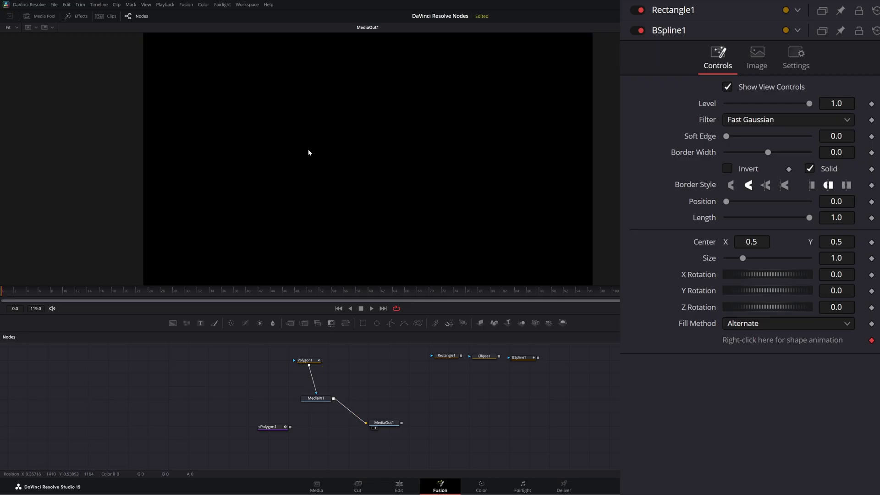
click(309, 360)
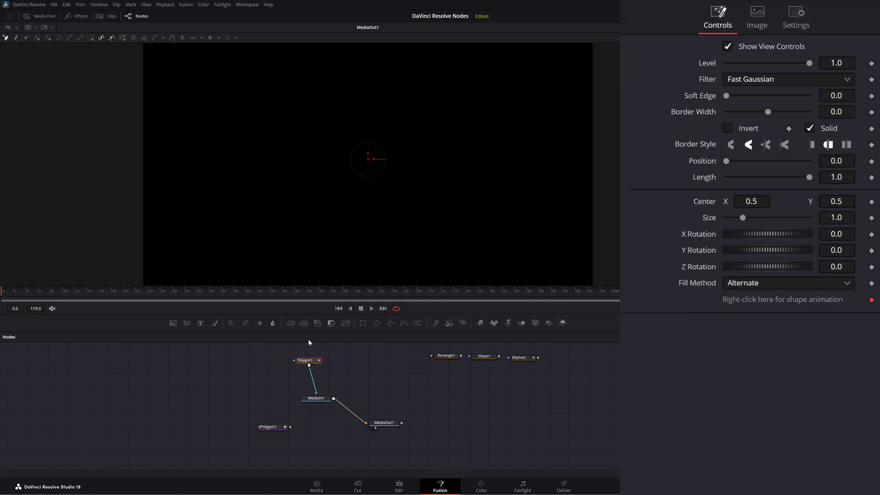
click(307, 166)
click(320, 129)
click(325, 111)
click(418, 125)
click(405, 192)
click(362, 198)
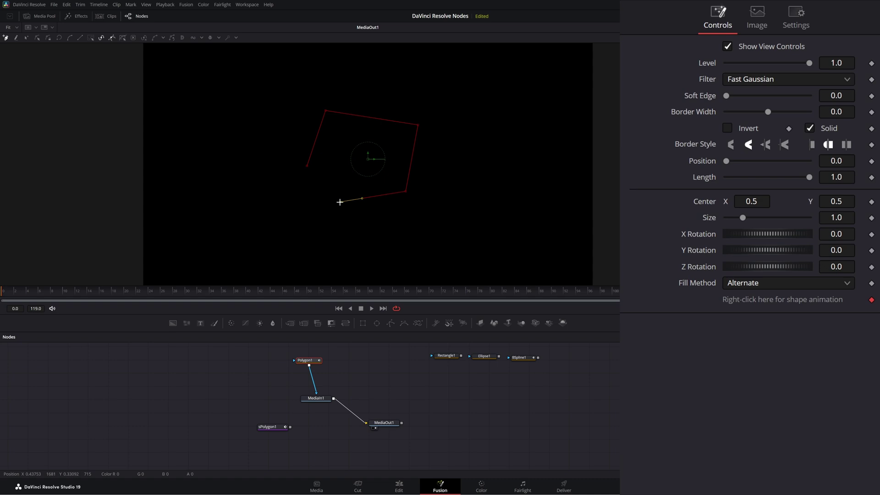
click(308, 166)
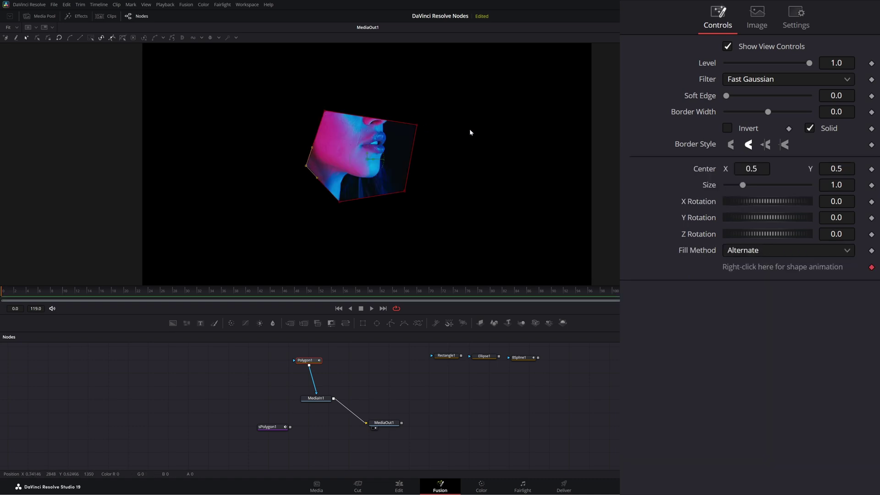
Step: Disconnect Polygon1's mask link from MediaIn1 and move the node left
drag(470, 132, 327, 131)
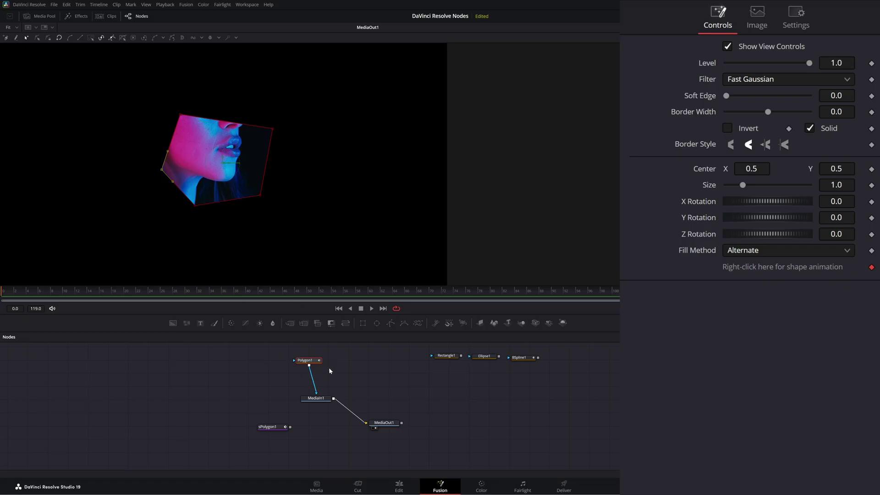
drag(317, 395, 323, 353)
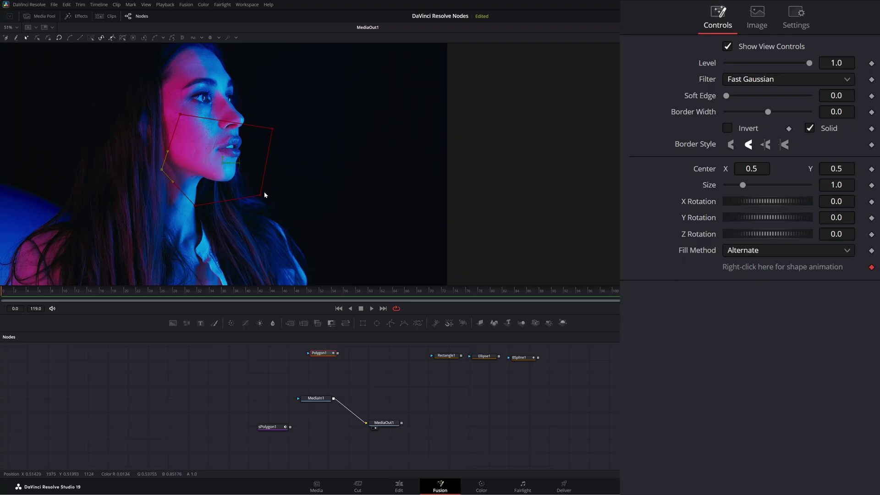
drag(329, 354, 311, 355)
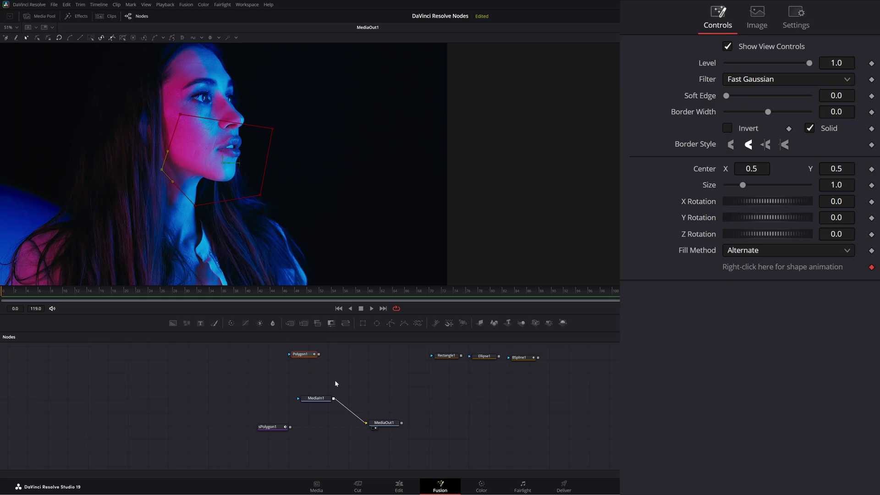
Step: Add Merge1 with MediaIn1 as background and Polygon1 as foreground, feeding MediaOut1
drag(289, 323, 365, 384)
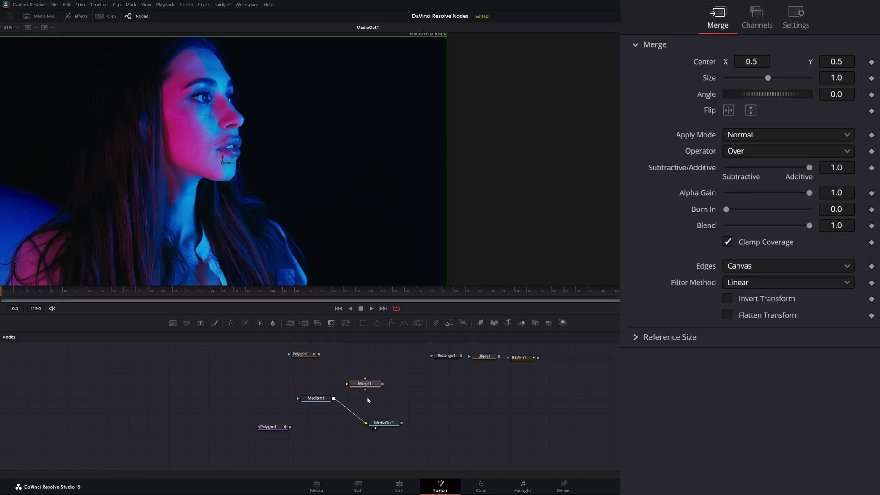
mouse_move(367, 423)
mouse_down()
mouse_move(347, 385)
mouse_move(384, 419)
mouse_up()
drag(319, 354, 384, 387)
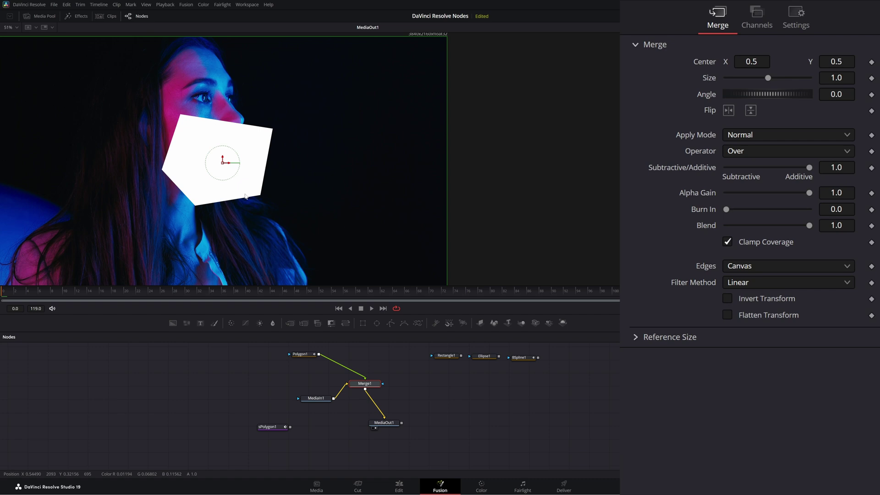
drag(307, 356, 367, 355)
click(365, 383)
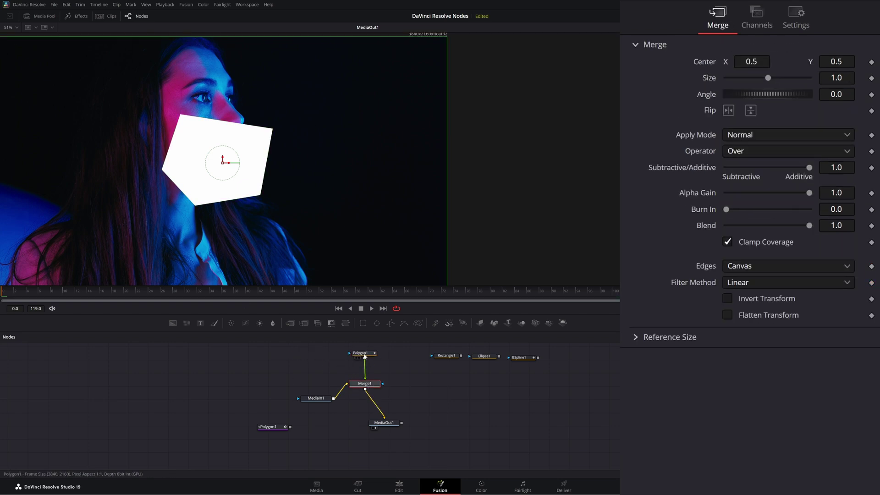
click(363, 357)
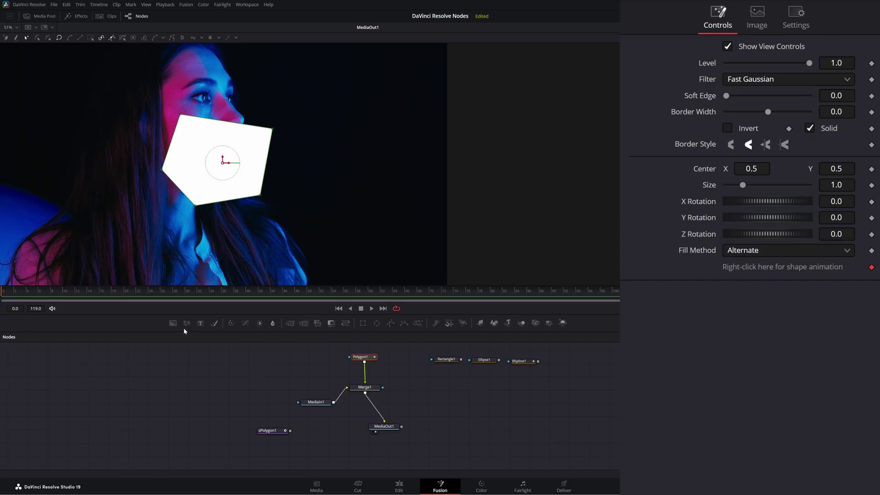
Step: Add a Background1 node masked by Polygon1
drag(174, 323, 301, 370)
drag(240, 364, 256, 371)
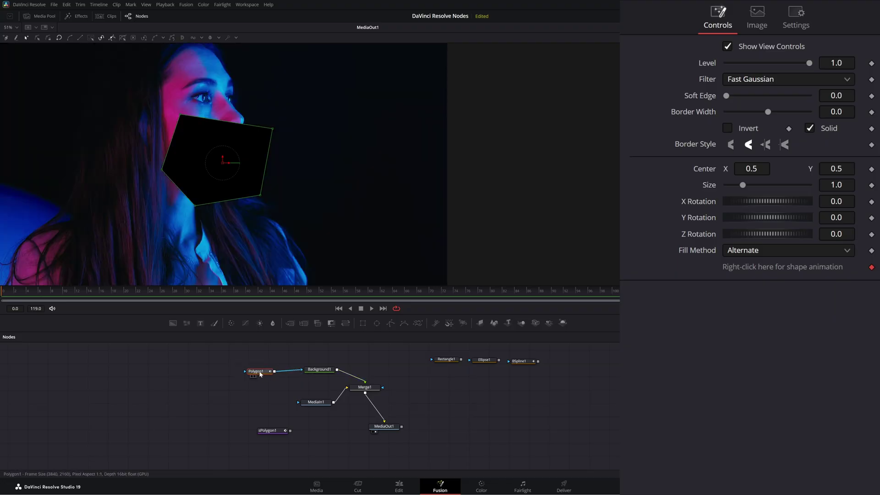
click(319, 371)
Step: Set Background1's colour to the green basic swatch and move both nodes up-right
click(761, 122)
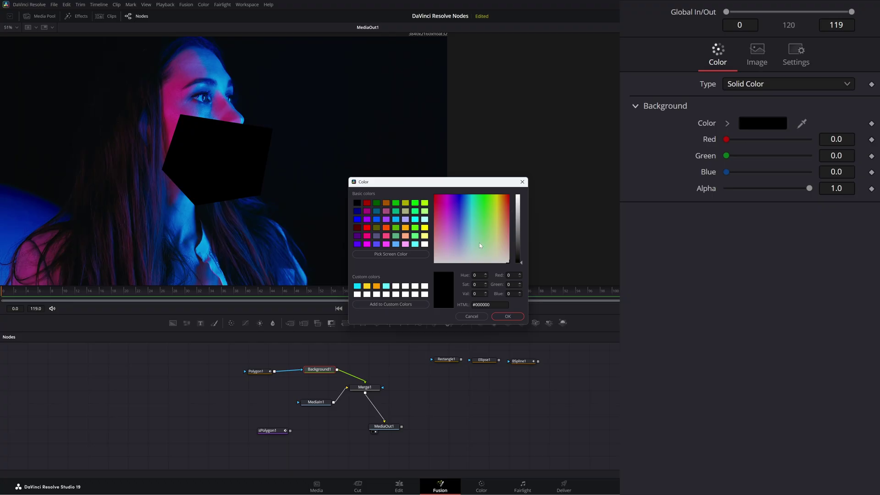
click(415, 228)
click(508, 317)
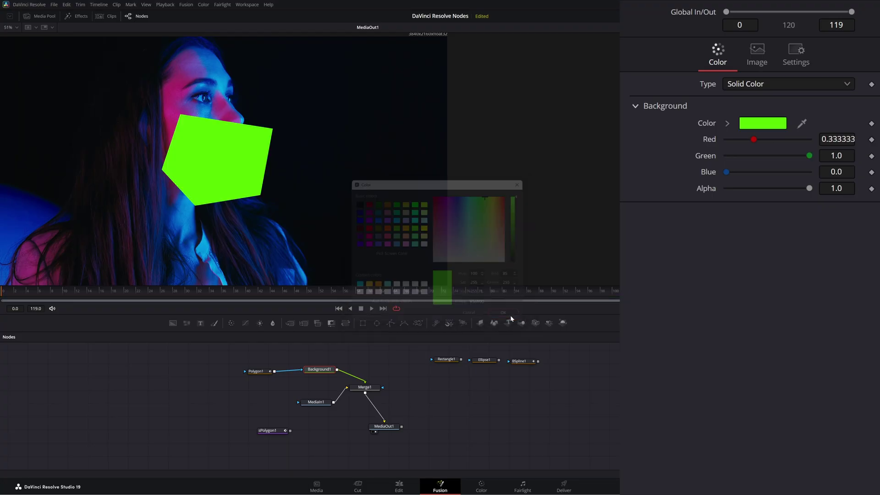
drag(241, 358, 365, 352)
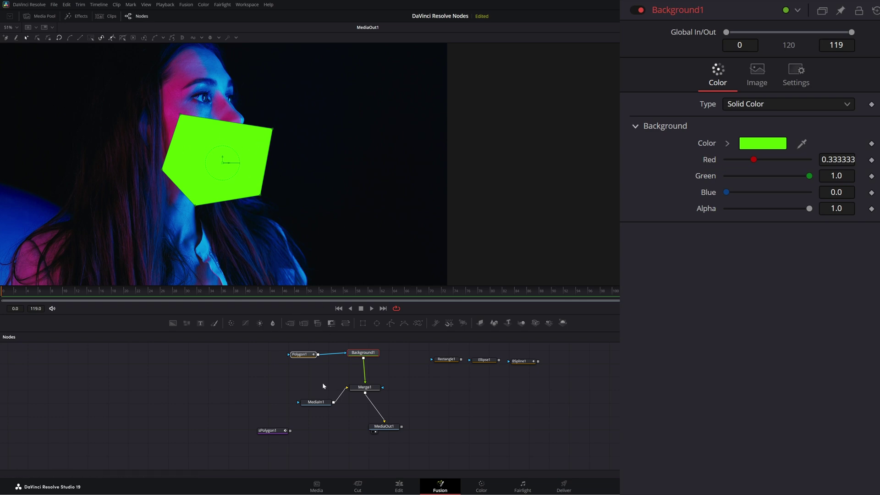
Step: Delete Polygon1 and Background1 and move sPolygon1 up and left
drag(283, 378, 384, 346)
key(Delete)
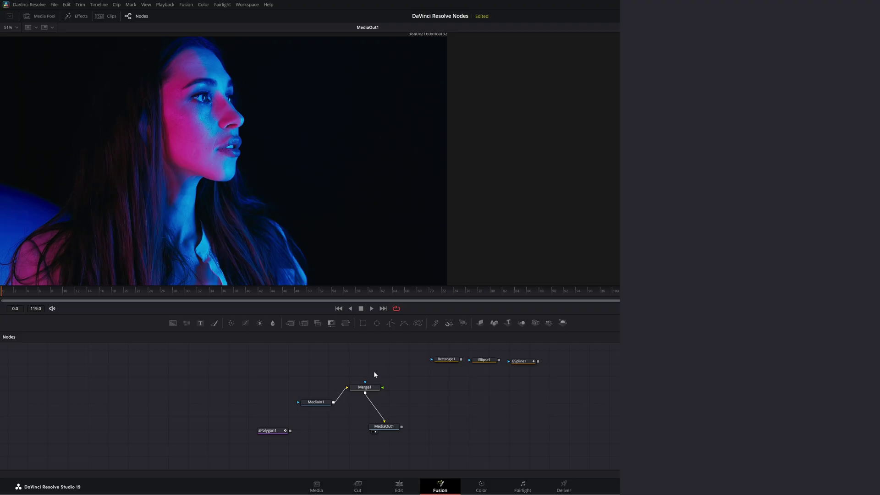
drag(275, 432, 211, 372)
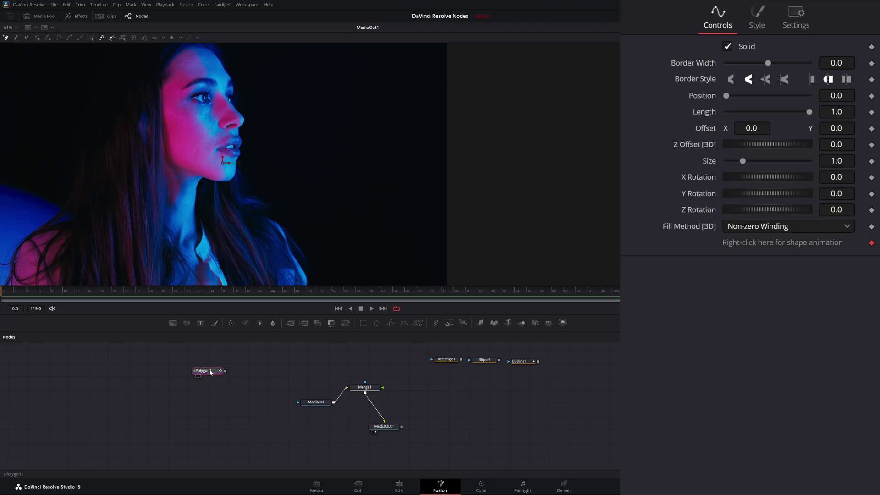
Step: Add an sRender node via Shift+Space search and feed sPolygon1 into it
key(shift+space)
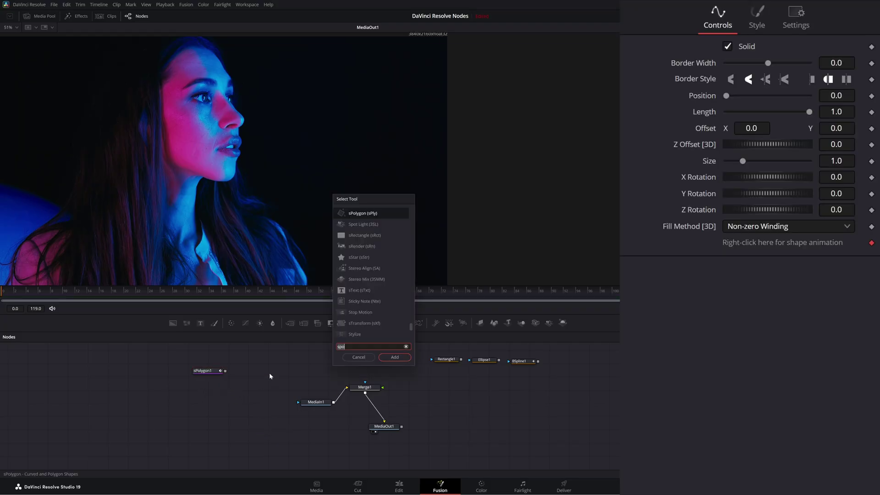
text(srender)
key(Return)
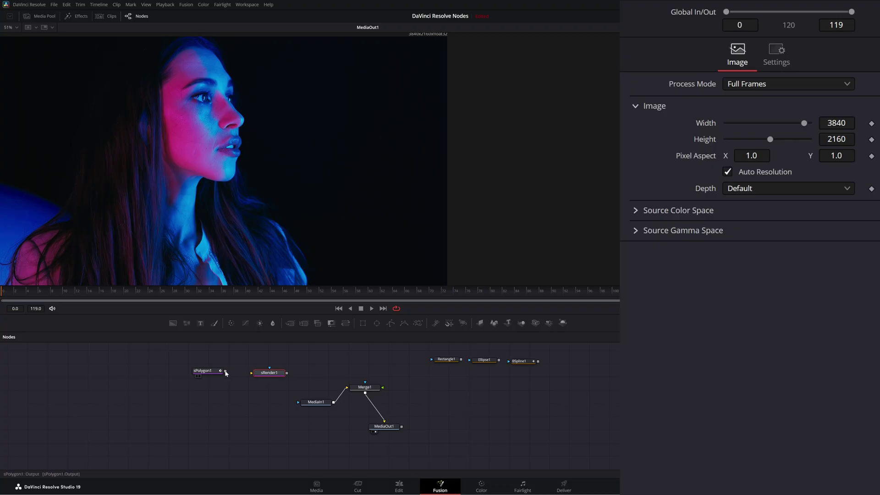
drag(225, 371, 383, 388)
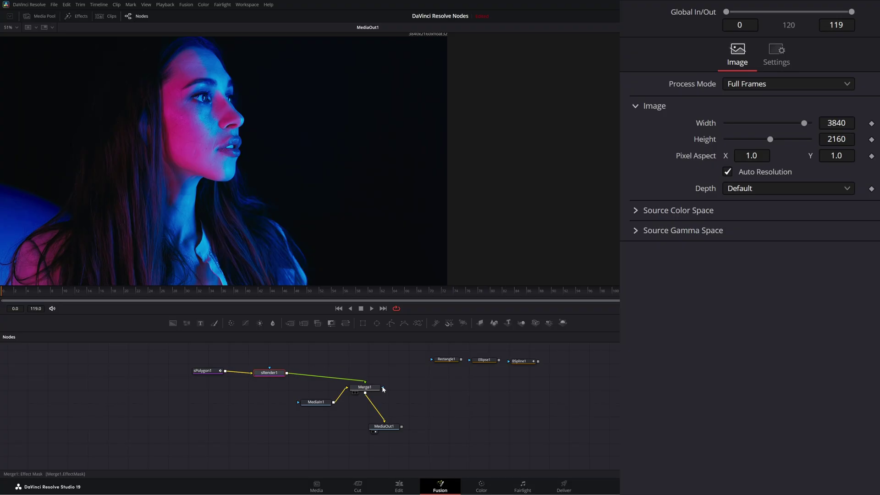
Step: Draw a closed sPolygon shape over the face in the viewer
click(211, 372)
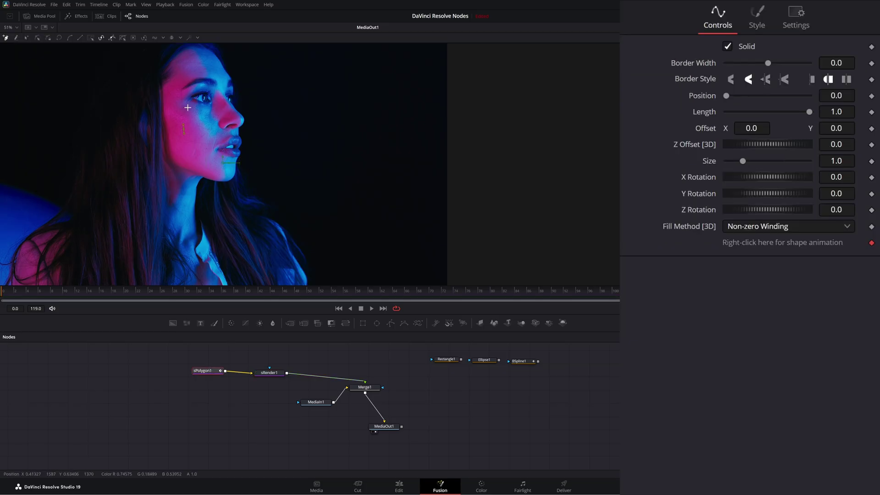
click(286, 119)
click(264, 194)
click(217, 186)
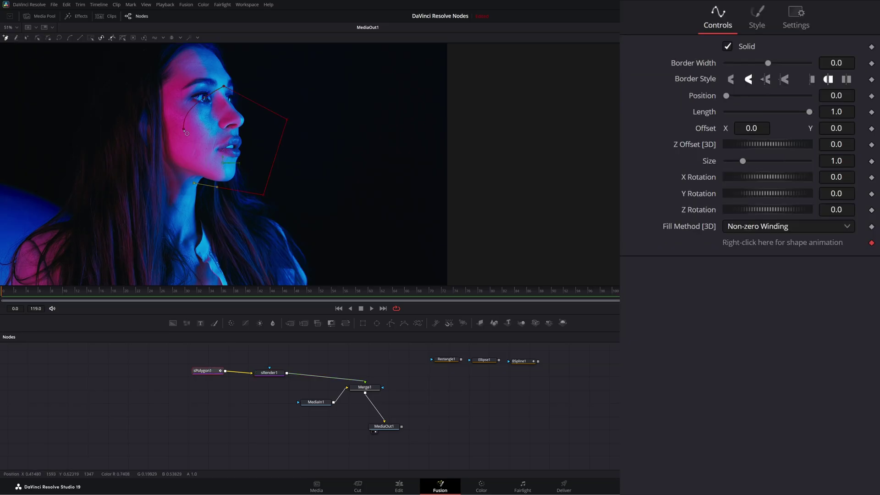
click(185, 131)
Step: Set the shape's Style colour to mint green (0.286, 1.0, 0.702) and reposition both shape nodes
click(759, 27)
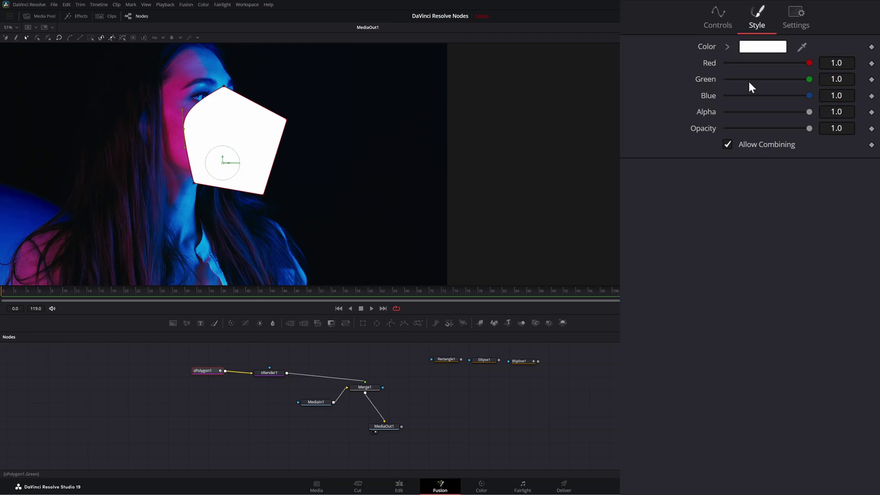
click(762, 48)
drag(468, 233, 477, 214)
click(508, 317)
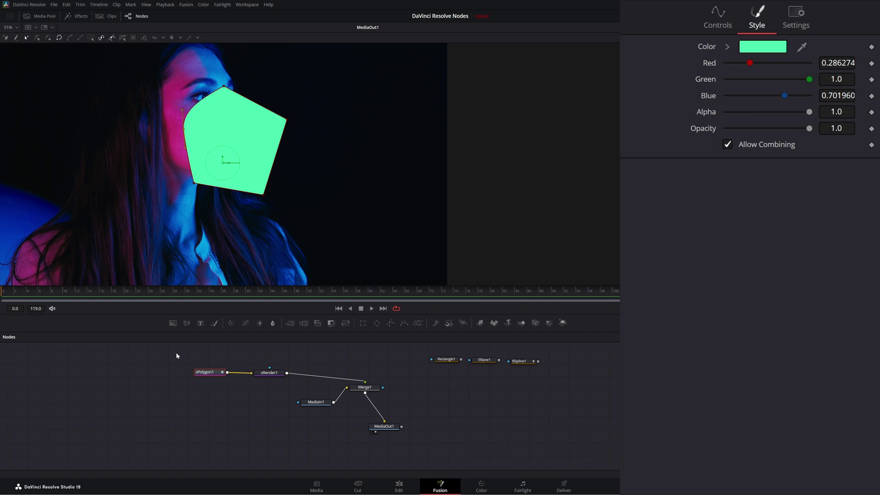
drag(182, 353, 269, 380)
click(215, 376)
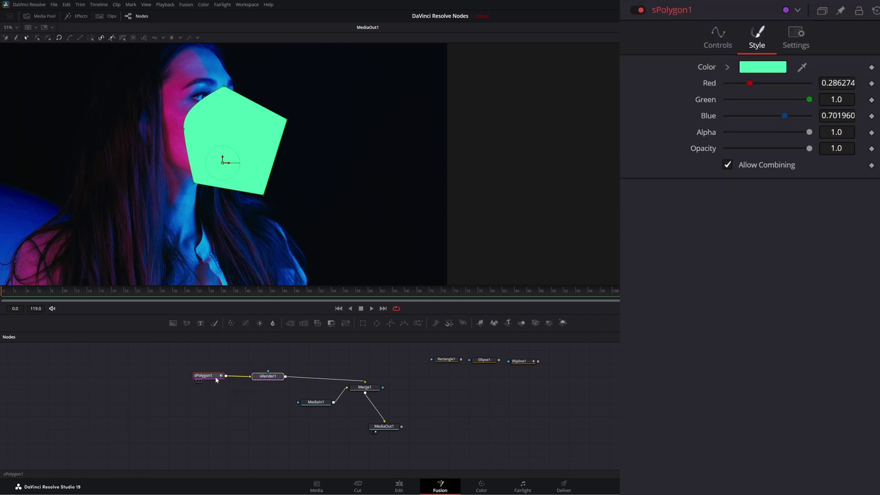
click(280, 376)
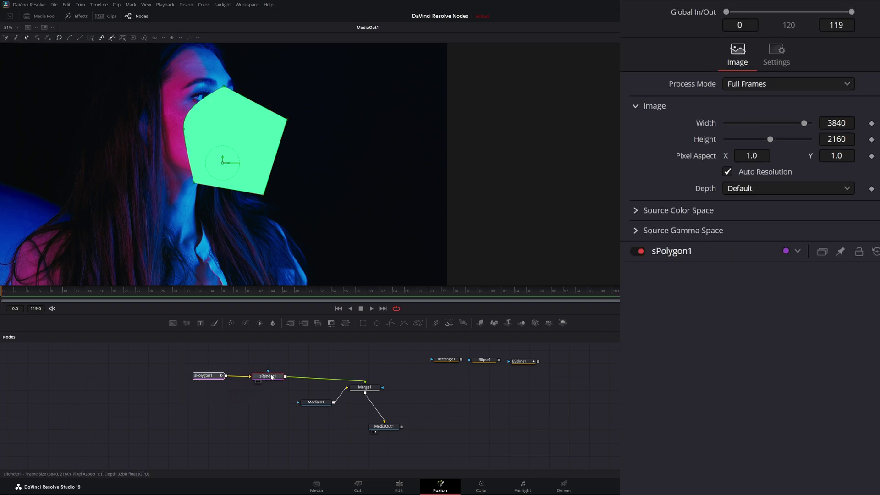
Step: Add a new Polygon1 node above the shape nodes and shift sPolygon1 further left
click(342, 359)
scroll(347, 371, up, 1)
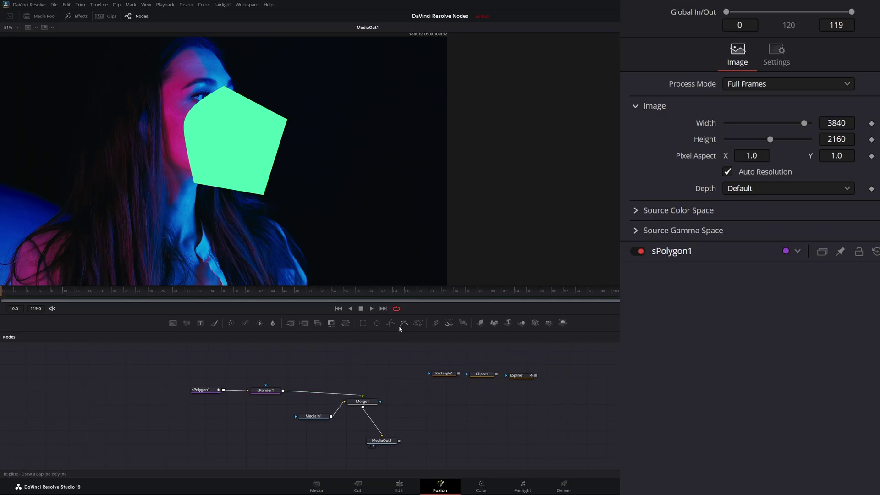
drag(390, 323, 269, 361)
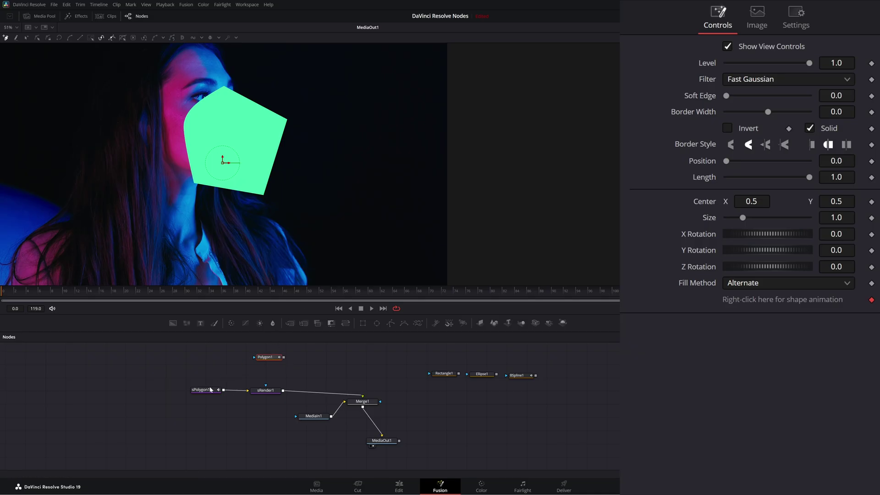
mouse_move(210, 389)
mouse_down()
mouse_move(201, 385)
mouse_move(207, 394)
mouse_up()
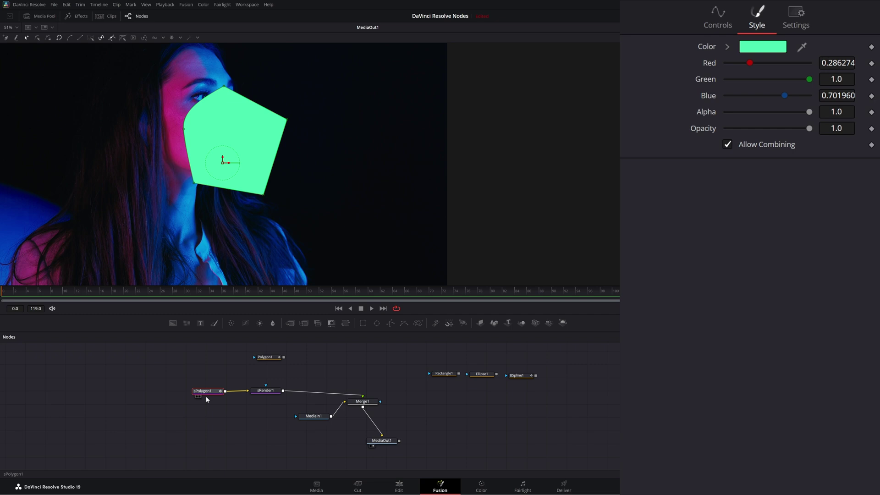
drag(204, 393, 129, 392)
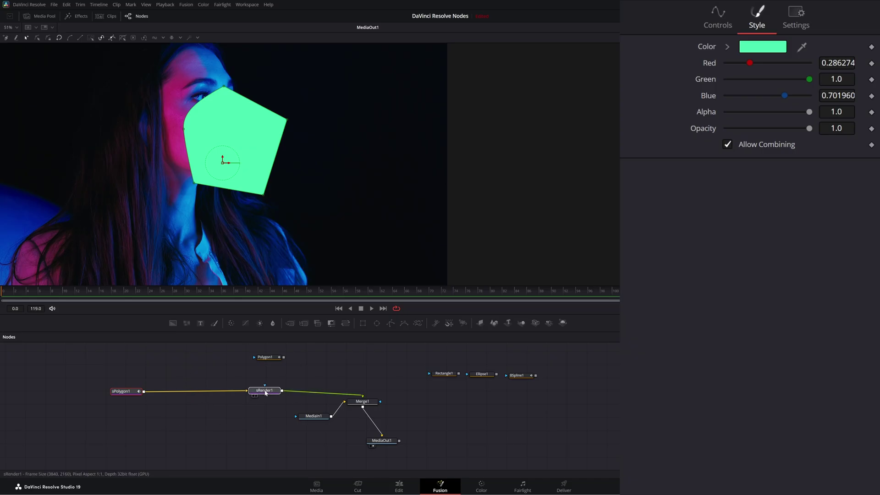
Step: Adjust the positions of sRender1, Polygon1 and sPolygon1 in the graph
mouse_move(267, 392)
mouse_down()
mouse_move(243, 392)
mouse_move(265, 393)
mouse_up()
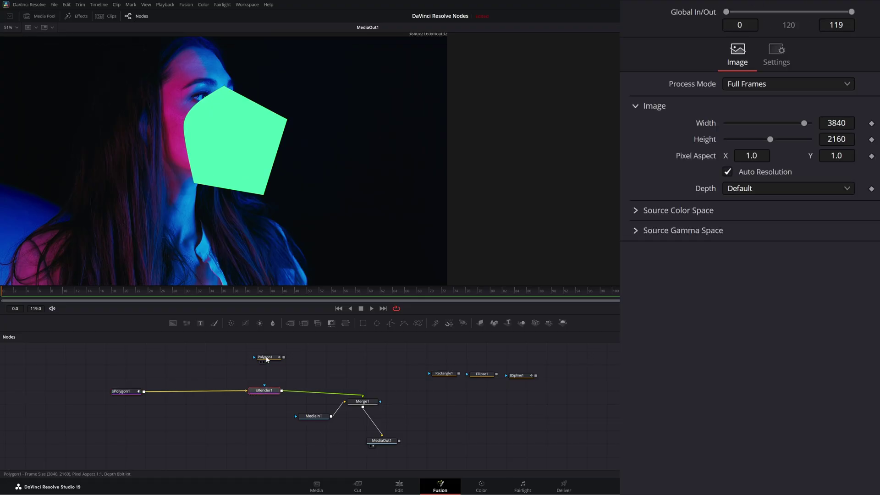
mouse_move(268, 357)
mouse_down()
mouse_move(280, 368)
mouse_move(270, 360)
mouse_up()
drag(113, 385, 137, 410)
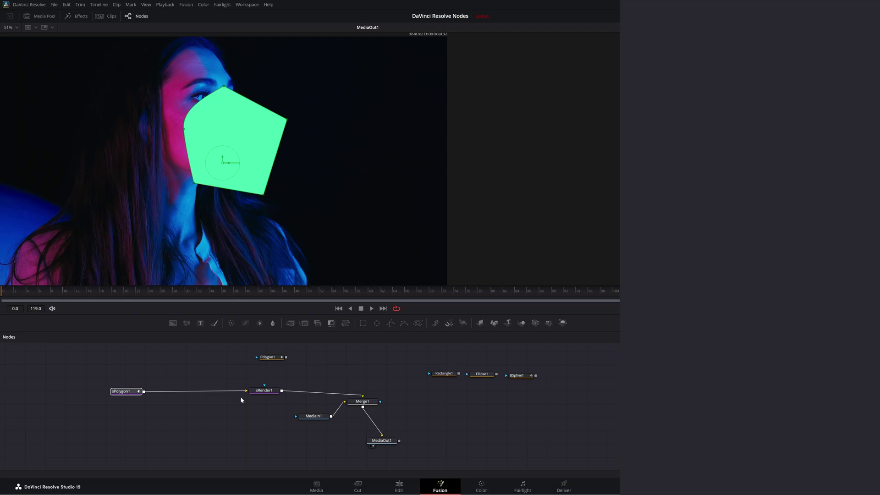
mouse_move(248, 391)
mouse_down()
mouse_move(265, 380)
mouse_move(296, 418)
mouse_move(238, 396)
mouse_move(244, 387)
mouse_move(245, 401)
mouse_move(294, 417)
mouse_move(246, 391)
mouse_up()
Step: Move sRender1's output from Merge1's foreground to MediaIn1's effect-mask input, then tidy the shape nodes
drag(363, 397, 296, 418)
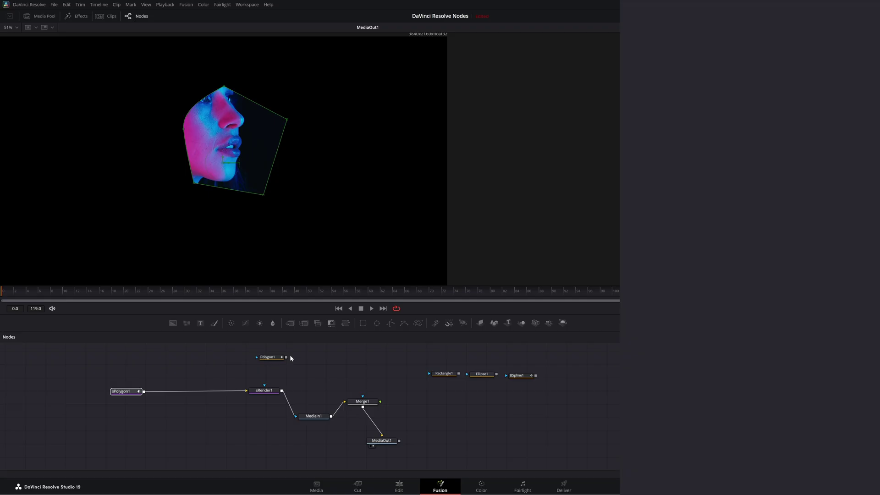
drag(264, 390, 266, 391)
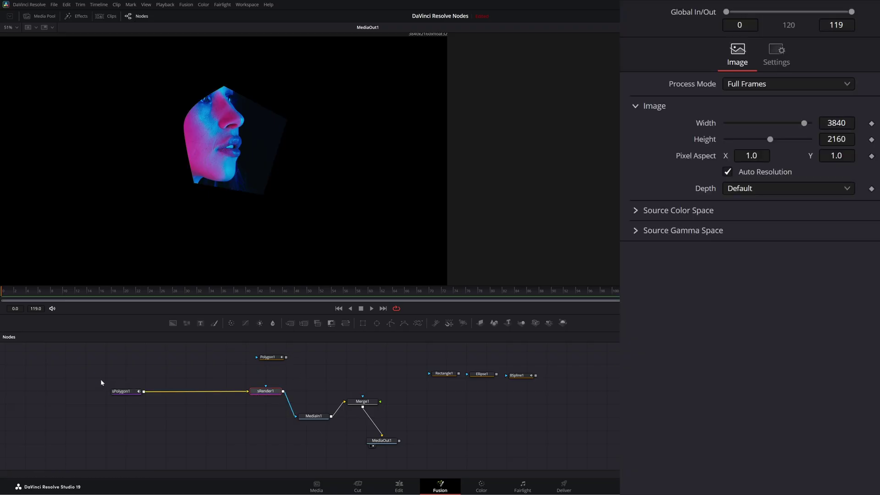
click(167, 416)
drag(126, 392, 190, 393)
drag(269, 392, 245, 393)
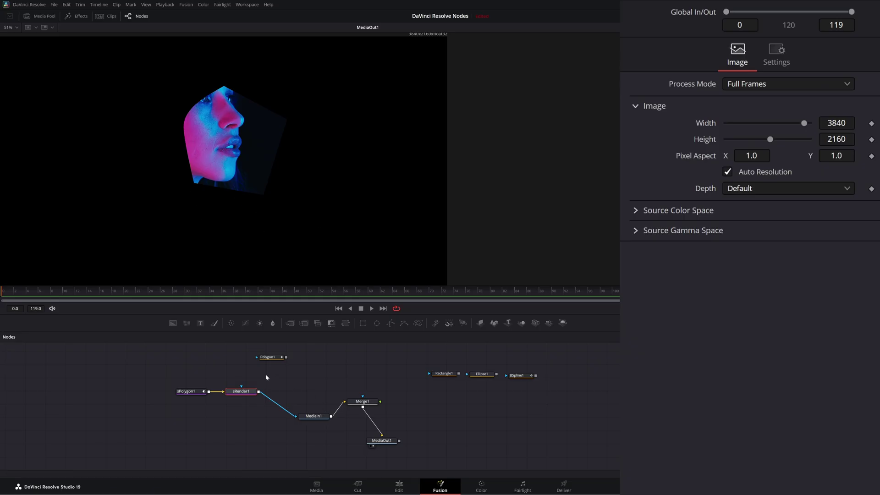
Step: Reconnect sRender1 to the merge foreground and attach Polygon1 as its effect mask
drag(190, 392, 178, 391)
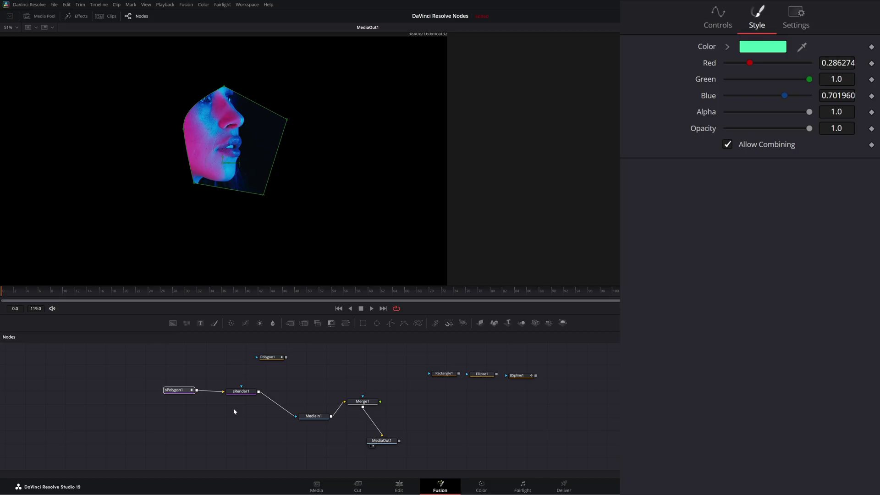
drag(296, 418, 380, 403)
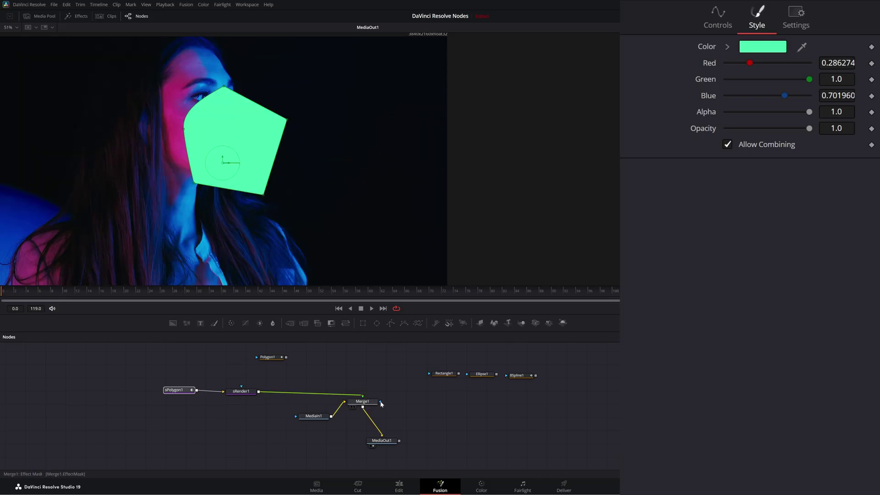
drag(117, 366, 210, 420)
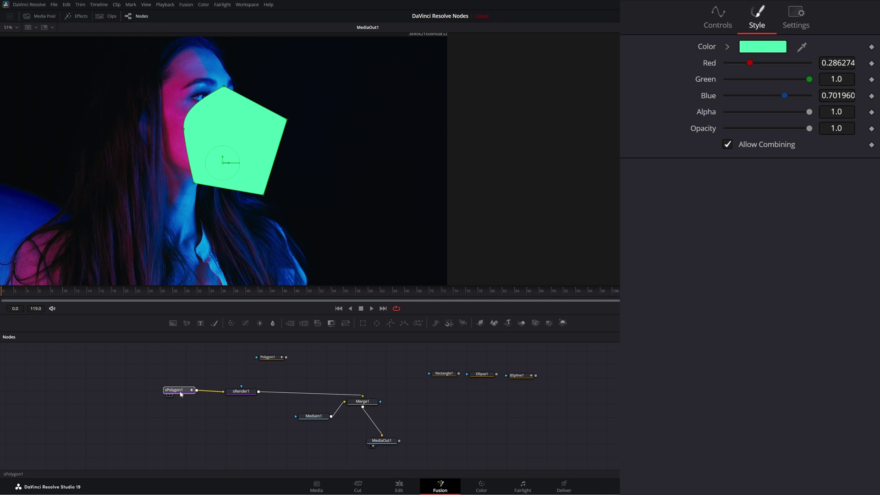
click(177, 391)
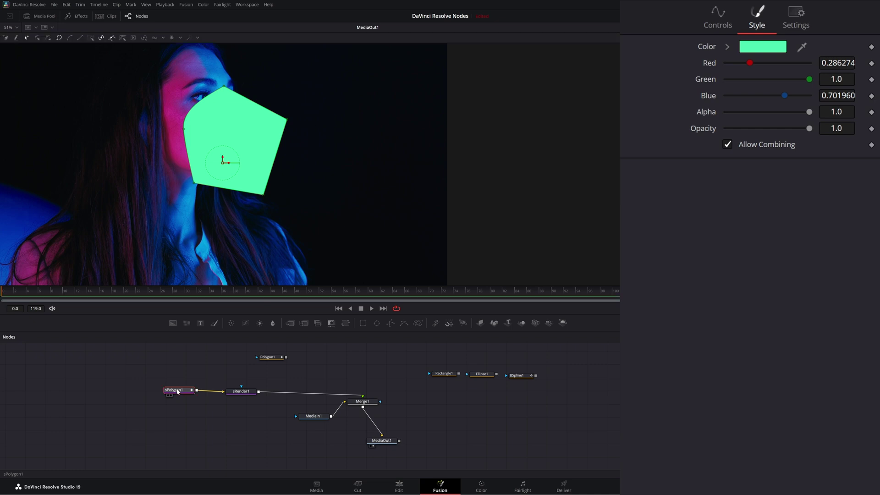
click(271, 358)
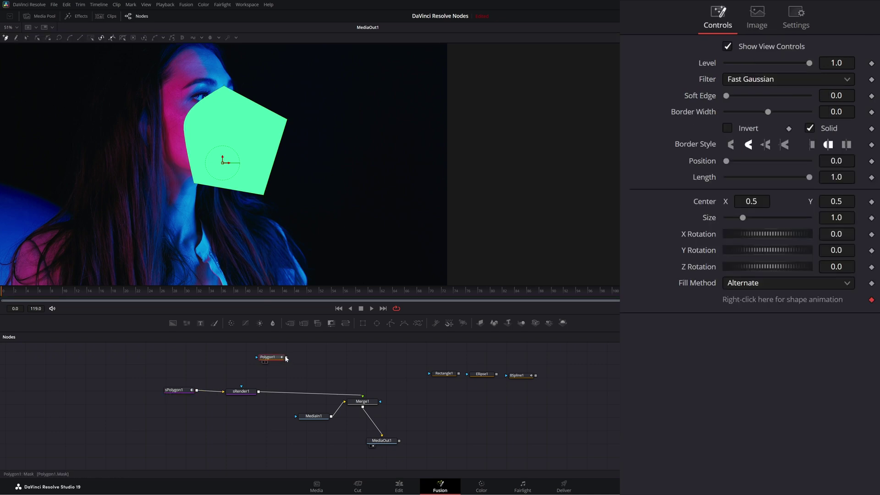
drag(285, 358, 242, 389)
drag(266, 359, 251, 354)
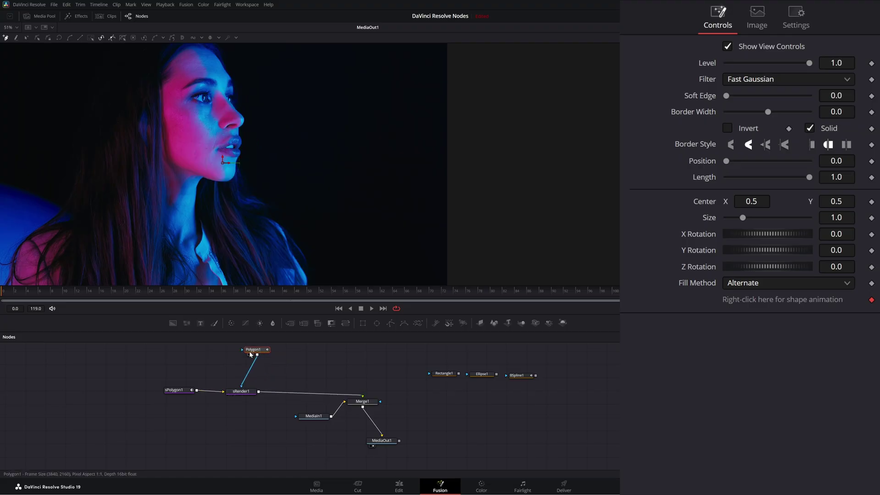
Step: Draw a closed seven-point polygon around the face, then deselect Polygon1 to view the result
click(171, 175)
click(177, 99)
click(233, 92)
click(266, 126)
click(282, 143)
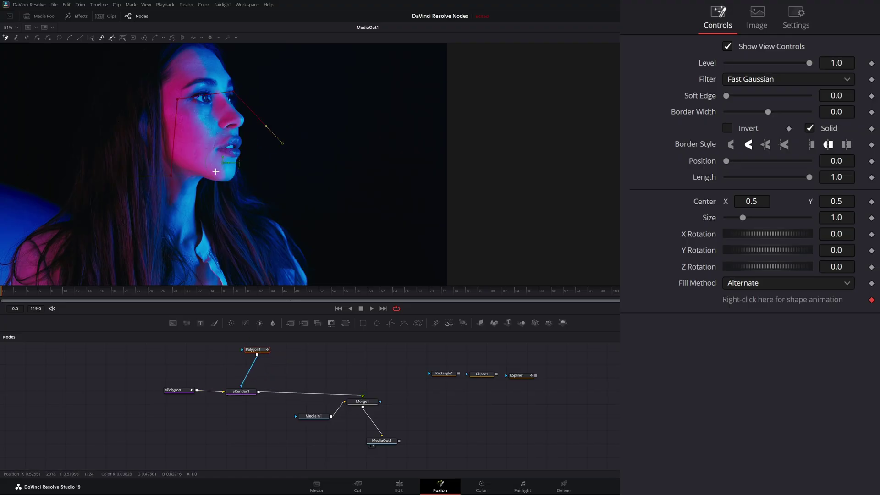
click(215, 171)
click(180, 190)
click(172, 178)
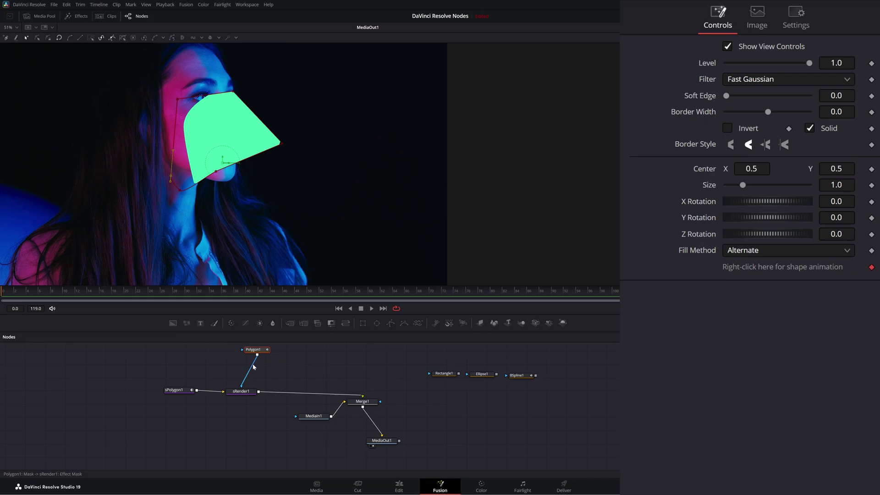
drag(255, 352, 244, 355)
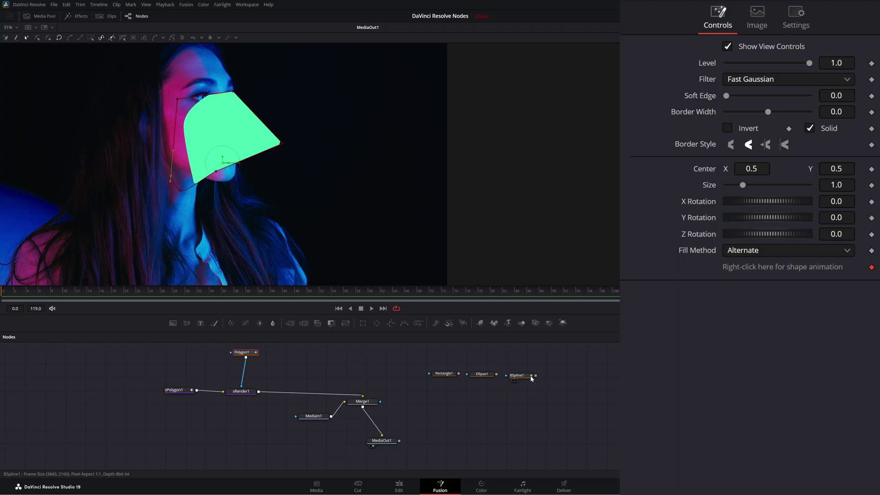
click(289, 365)
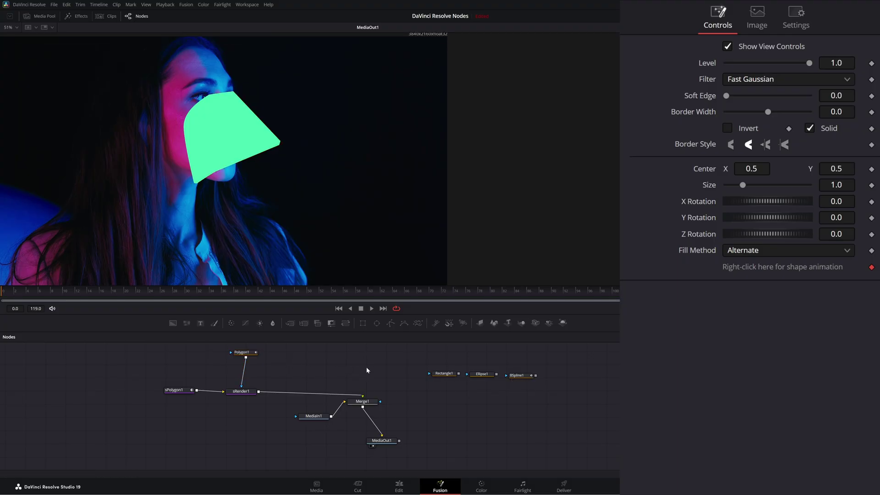
Step: Delete the leftover Rectangle1, Ellipse1, BSpline1, sPolygon1 and Polygon1 nodes
drag(403, 373, 560, 399)
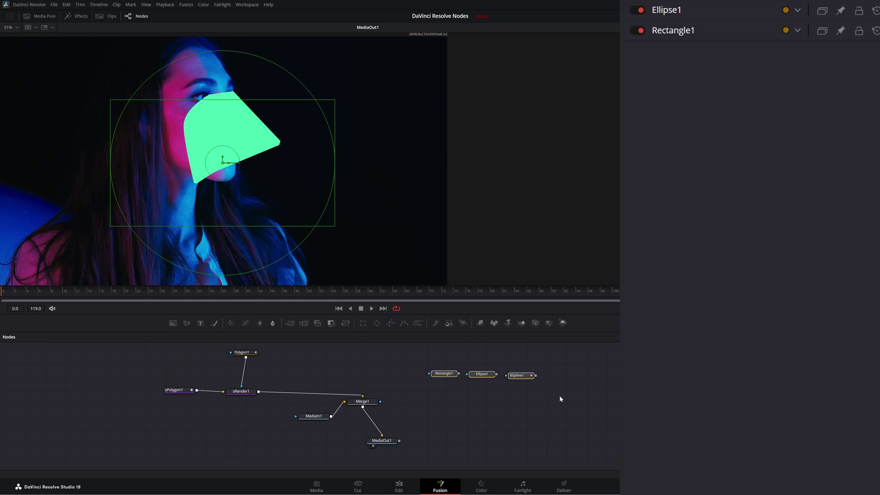
key(Delete)
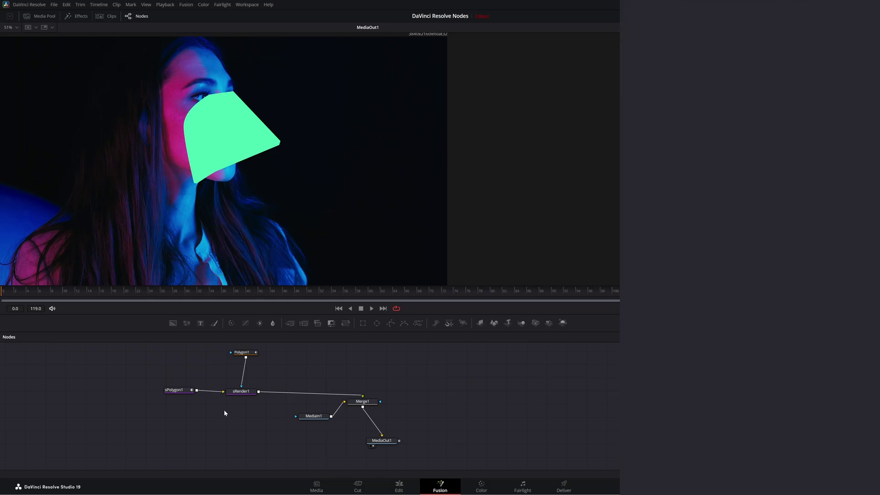
drag(130, 369, 189, 397)
key(Delete)
drag(211, 345, 227, 405)
key(Delete)
click(255, 397)
click(252, 376)
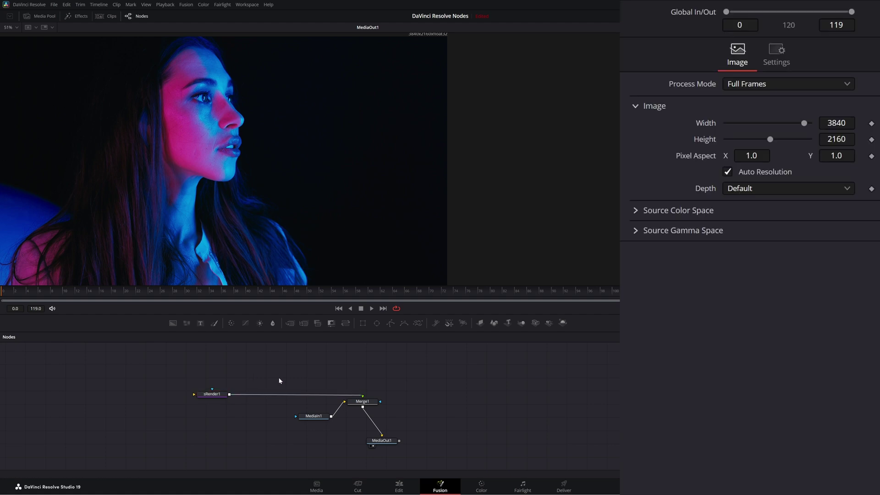
Step: Add an sStar node from the 'star' tool search and connect it into sRender1
key(shift+space)
text(sstar)
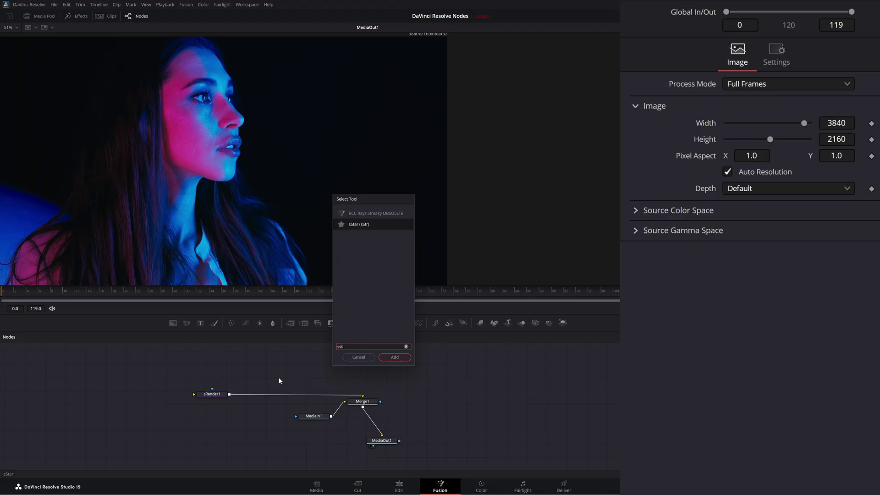
key(Return)
drag(280, 380, 194, 394)
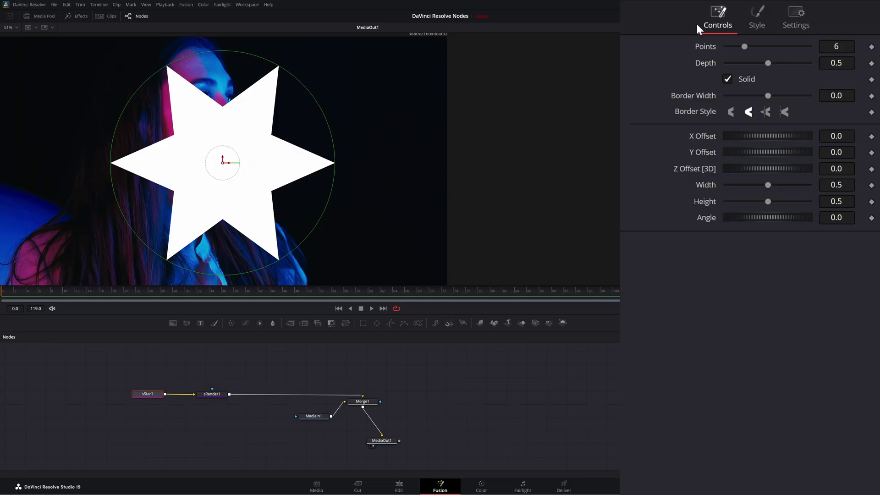
Step: Set sStar1 to 7 points and lower its Depth to 0.409
drag(743, 46, 807, 54)
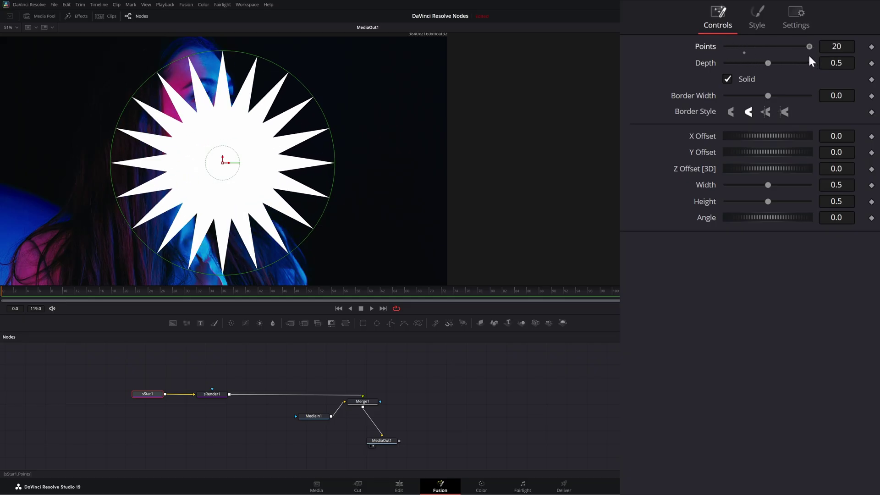
click(836, 46)
text(40)
key(Tab)
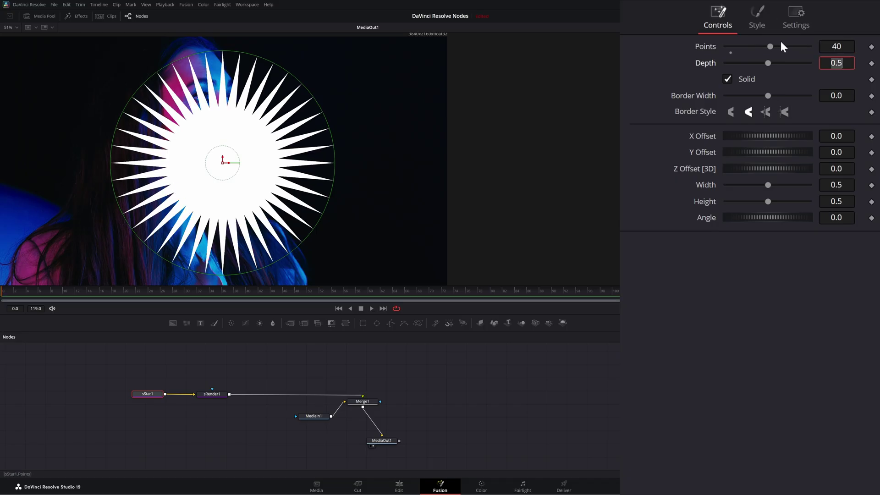
drag(770, 42, 768, 60)
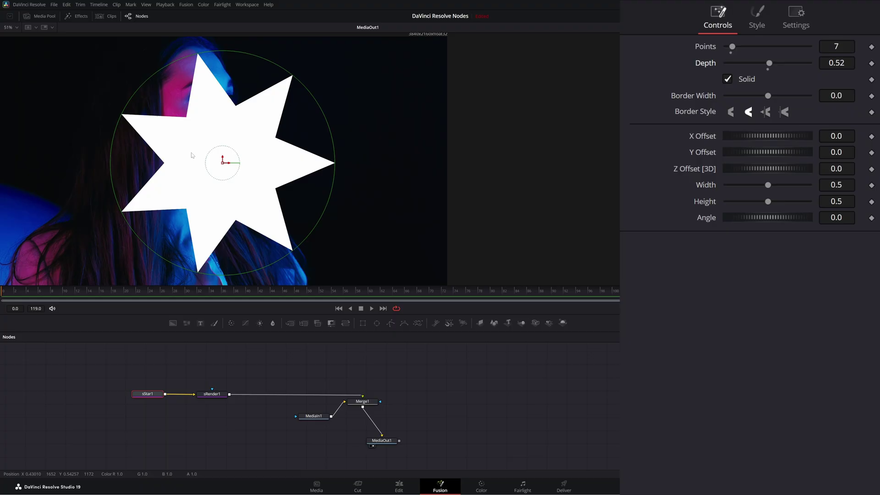
mouse_move(768, 61)
mouse_down()
mouse_move(737, 61)
mouse_move(784, 70)
mouse_move(751, 67)
mouse_move(760, 66)
mouse_up()
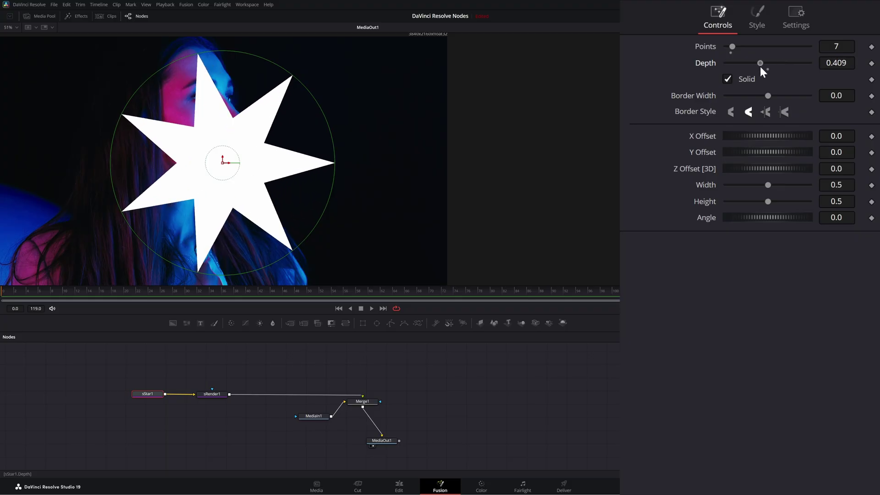
Step: Make the star an outline with Border Width 0.013, Length 0.929 and Position 0.031
click(727, 79)
drag(768, 94, 771, 95)
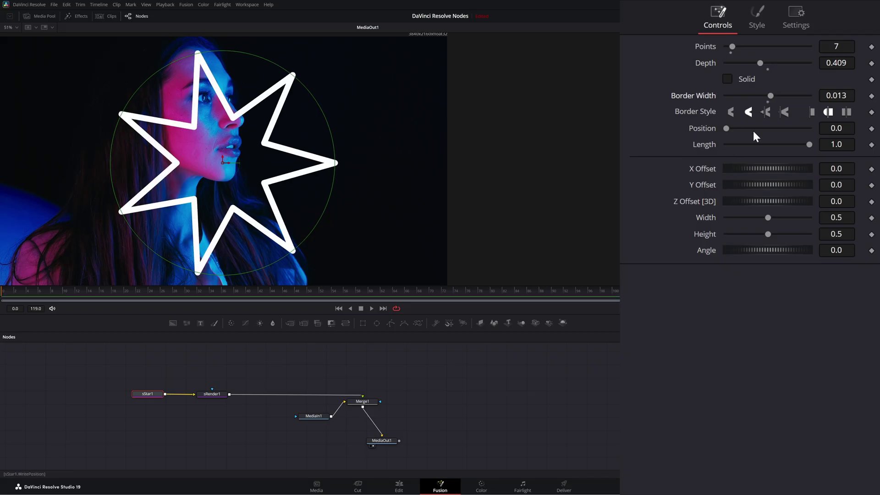
drag(809, 144, 803, 144)
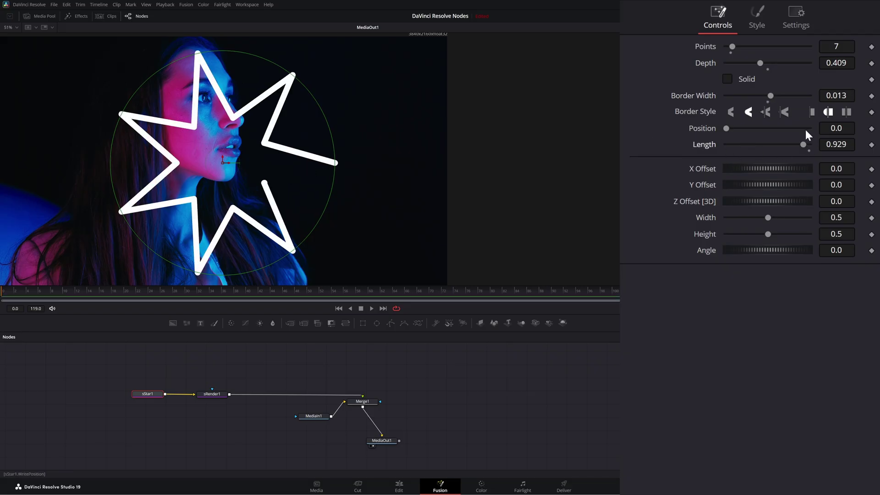
mouse_move(727, 128)
mouse_down()
mouse_move(782, 131)
mouse_move(719, 128)
mouse_move(729, 129)
mouse_up()
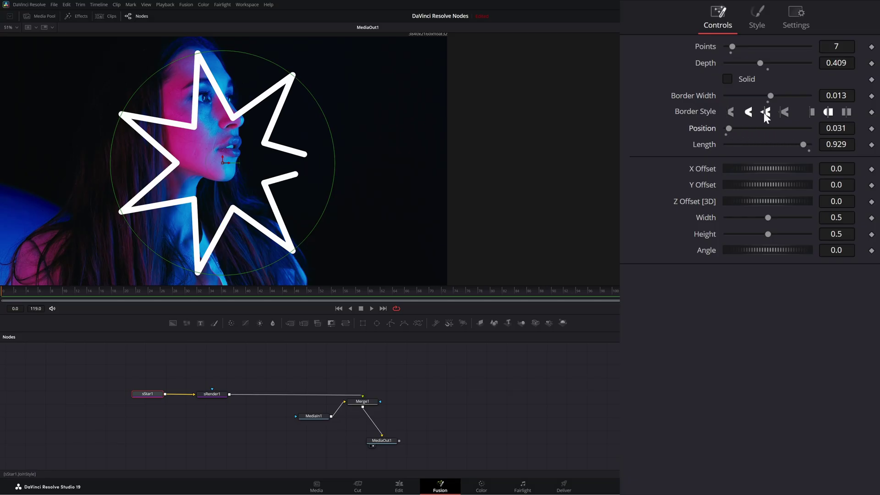
Step: Try the cap and join styles, settle on mitered corners, and adjust offsets with Z reset to 0
click(813, 113)
click(846, 113)
click(727, 111)
click(727, 111)
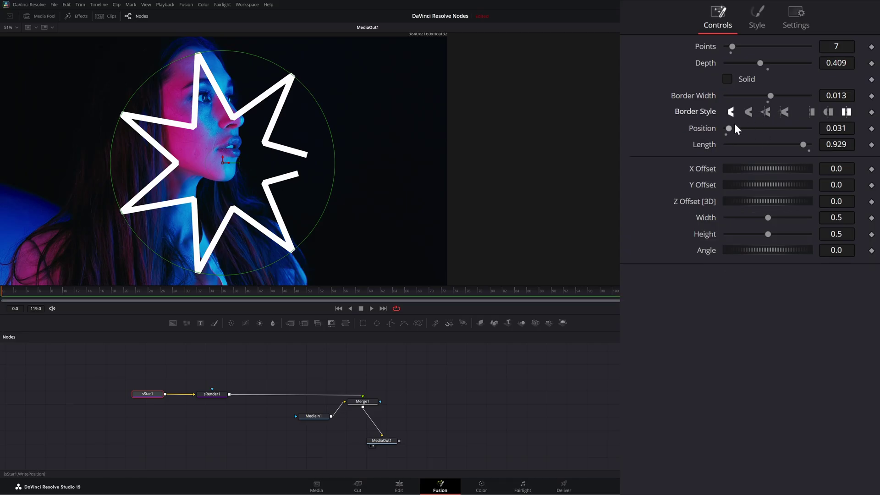
click(748, 111)
click(766, 112)
click(781, 112)
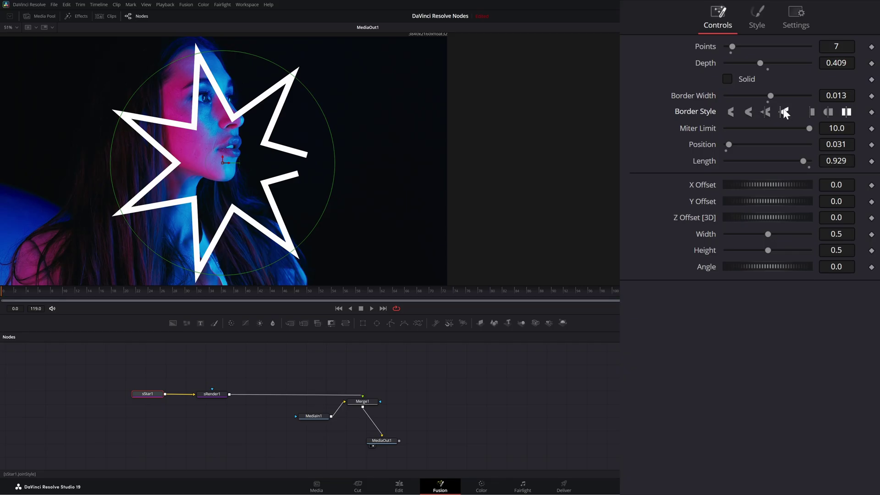
click(765, 113)
click(732, 112)
click(770, 112)
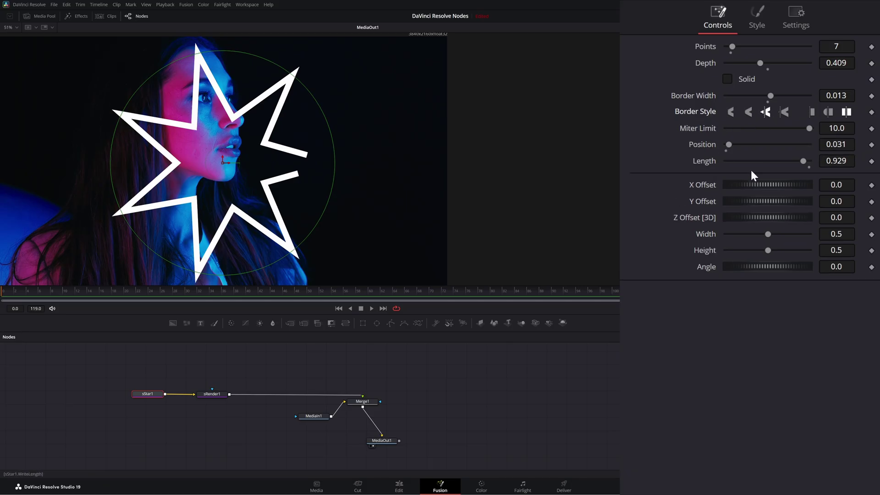
drag(764, 184, 754, 262)
double_click(713, 218)
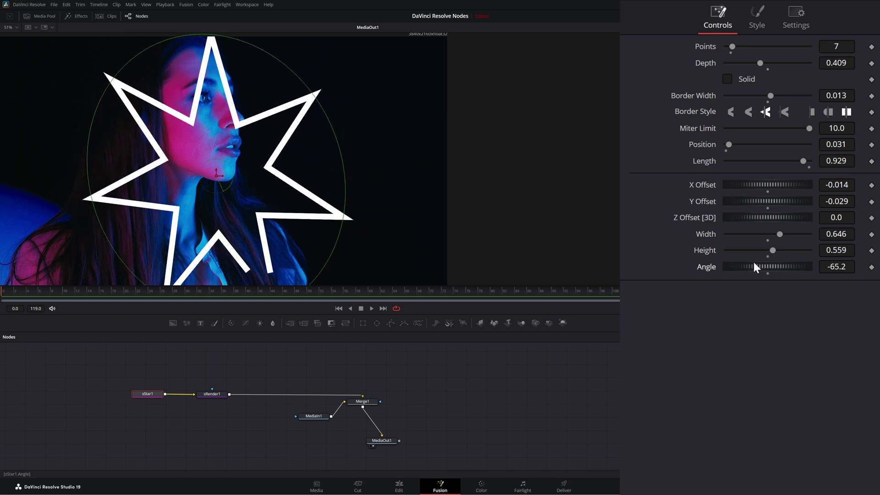
Step: Refill the star in cyan with Alpha 0.268, Opacity 0.772 and Allow Combining off
click(727, 79)
click(761, 20)
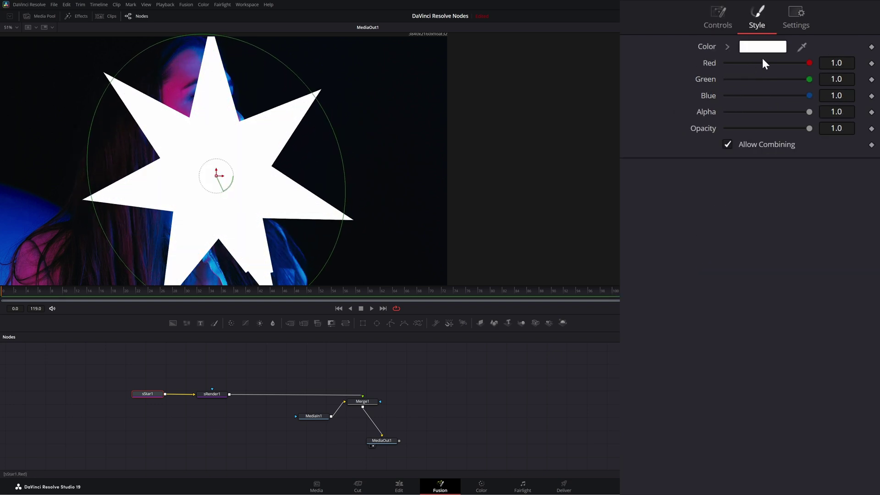
click(759, 47)
drag(478, 241, 472, 224)
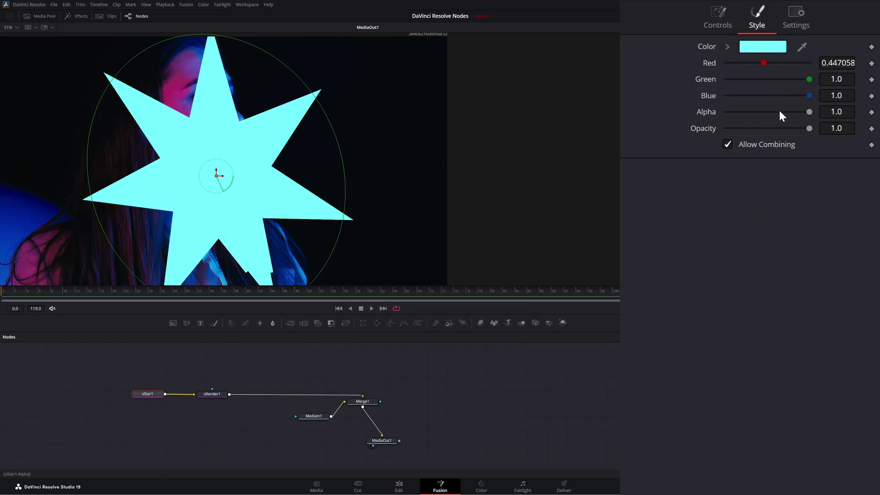
drag(809, 111, 753, 123)
drag(807, 129, 787, 128)
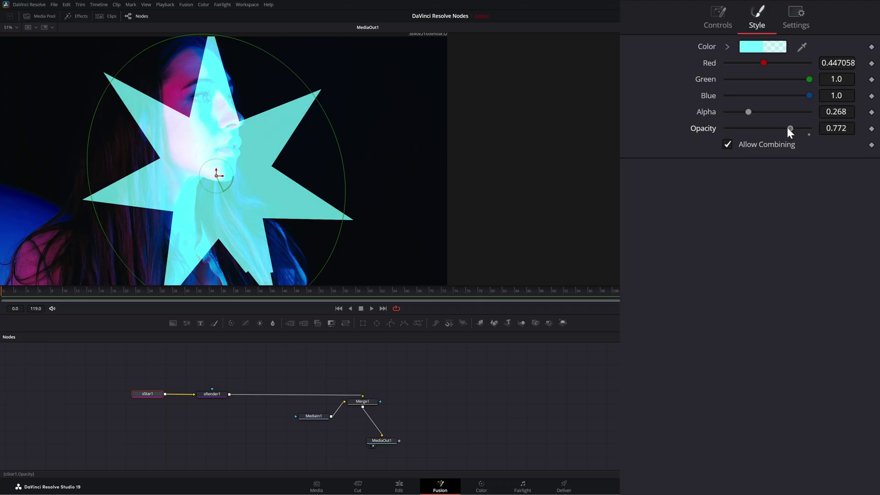
click(728, 144)
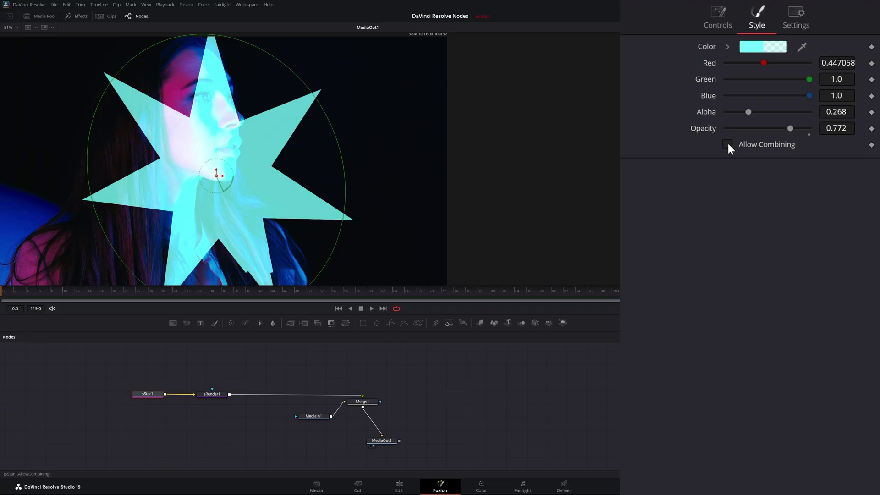